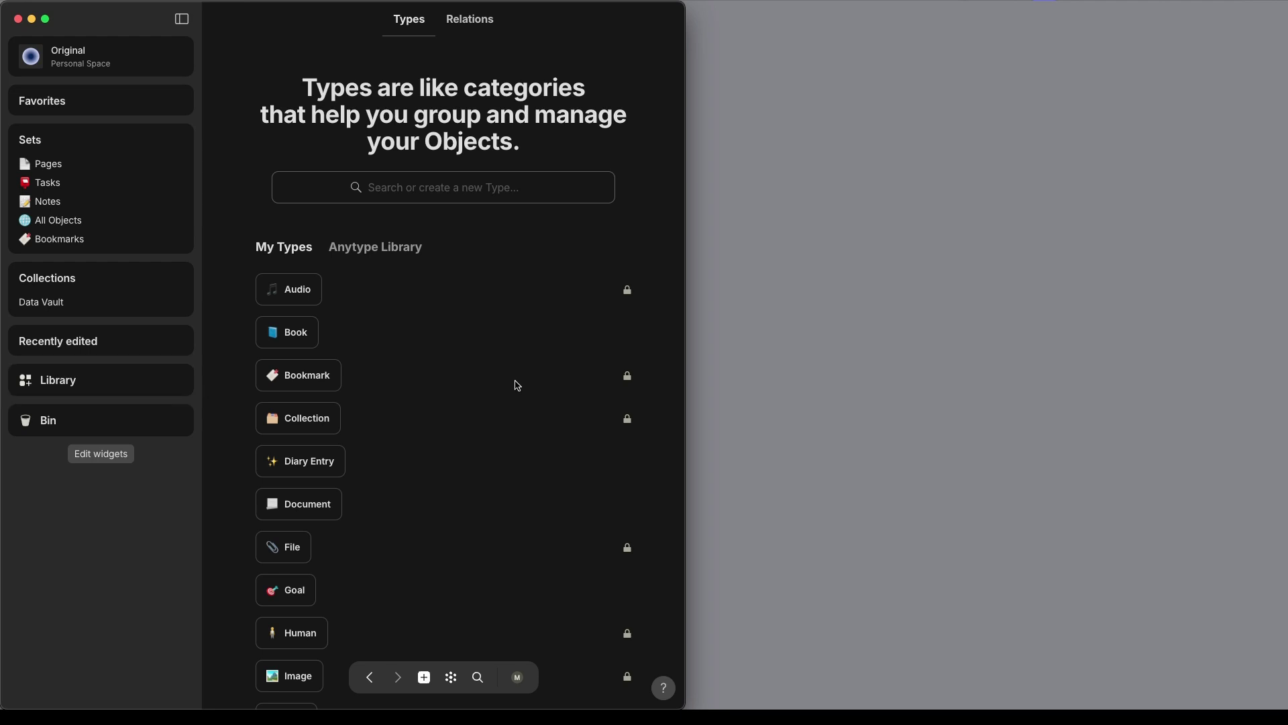
Look through the list of available object types under My Types in the library.
scroll(517, 385, down, 1)
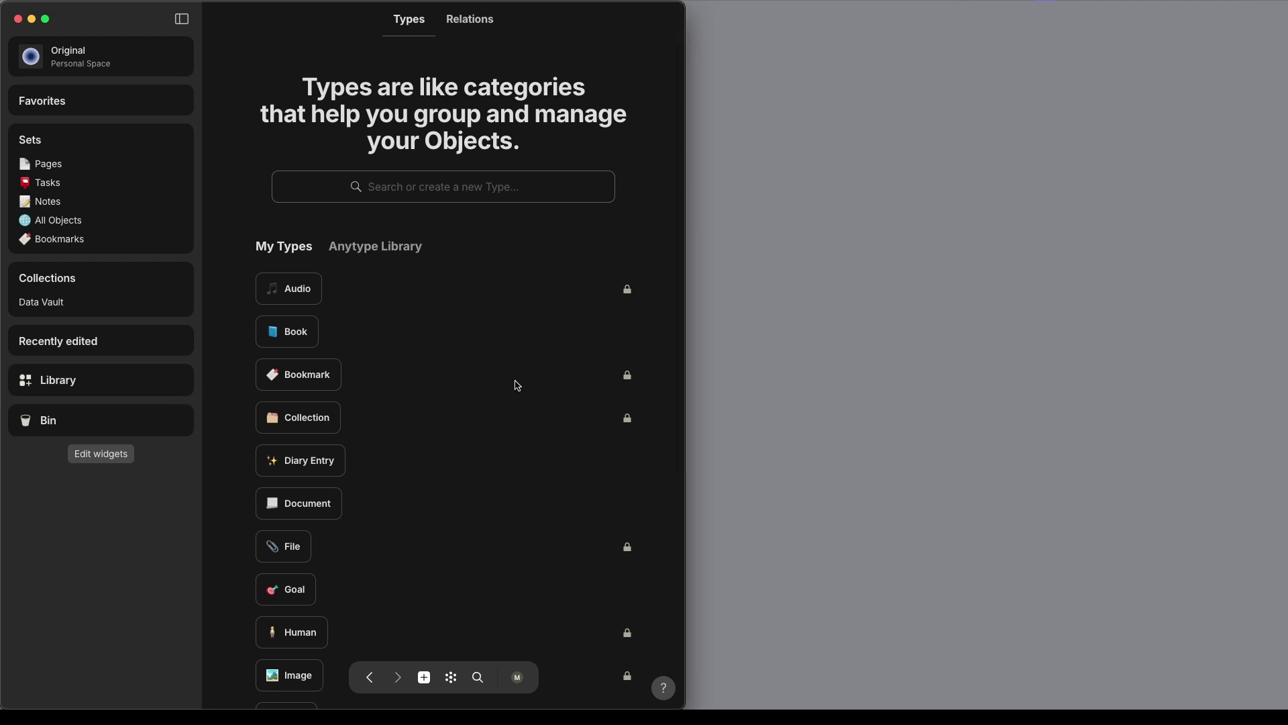
scroll(517, 385, down, 3)
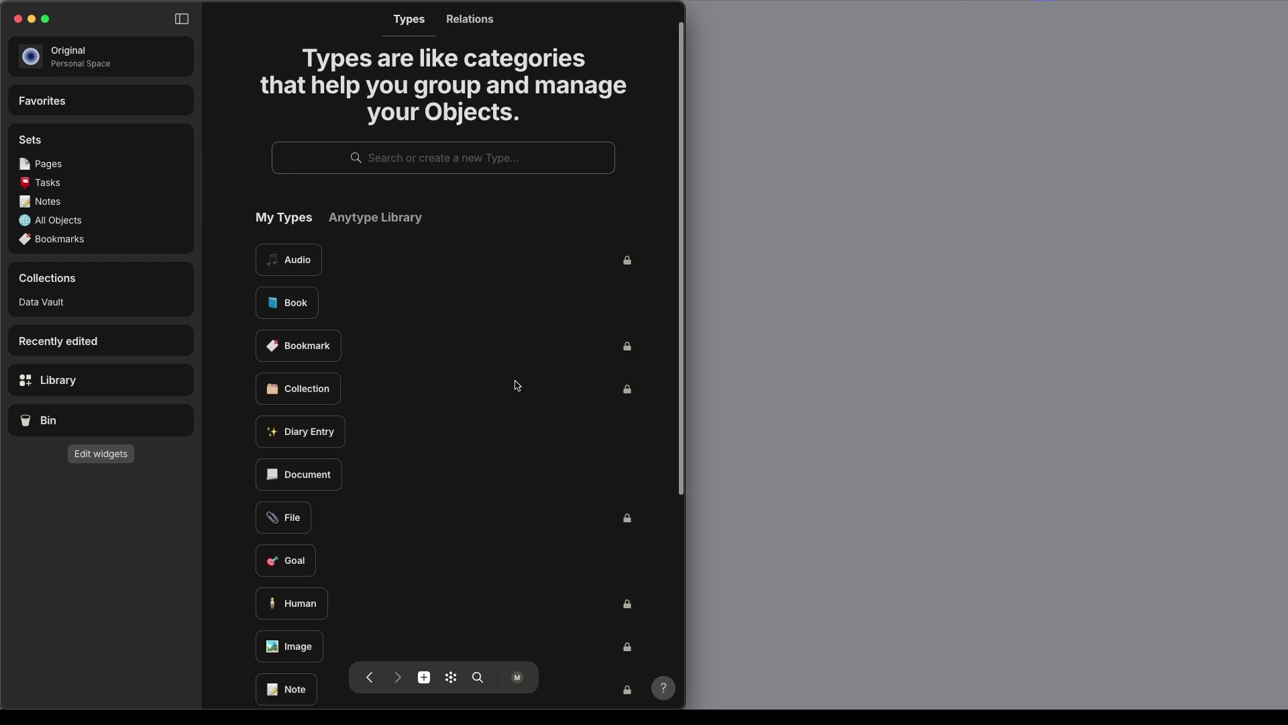
scroll(443, 403, down, 8)
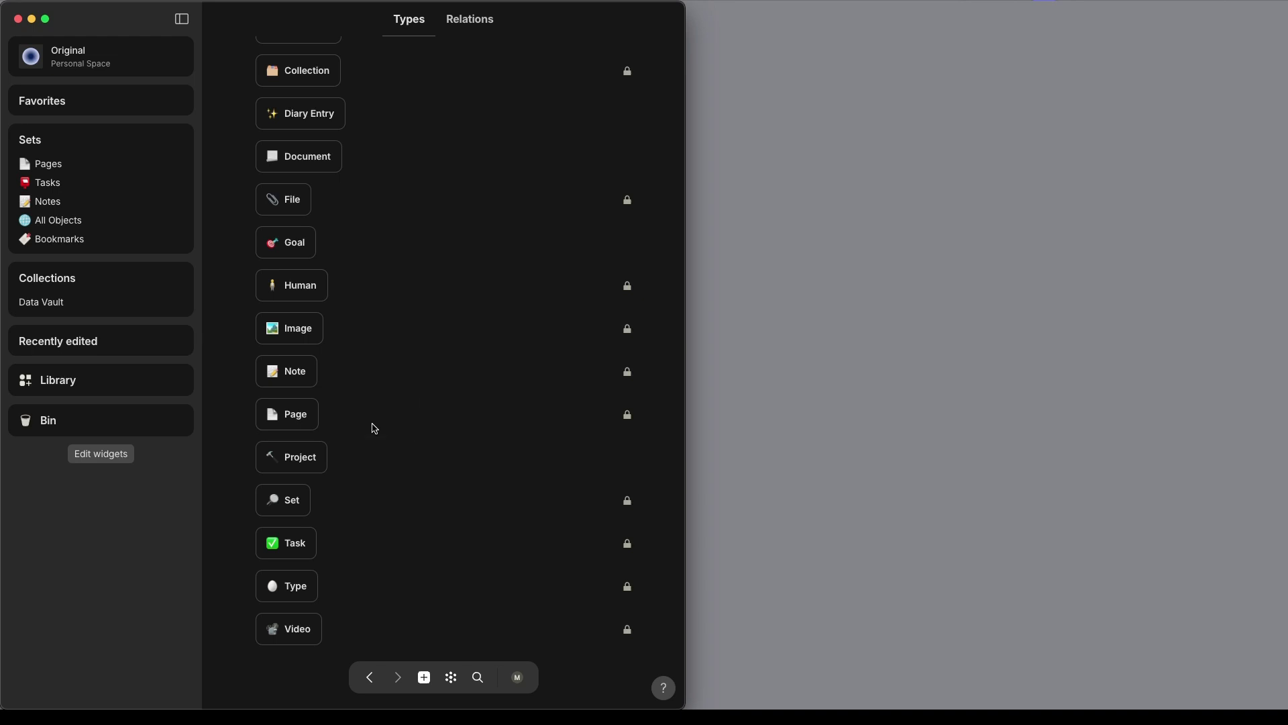
scroll(370, 426, up, 3)
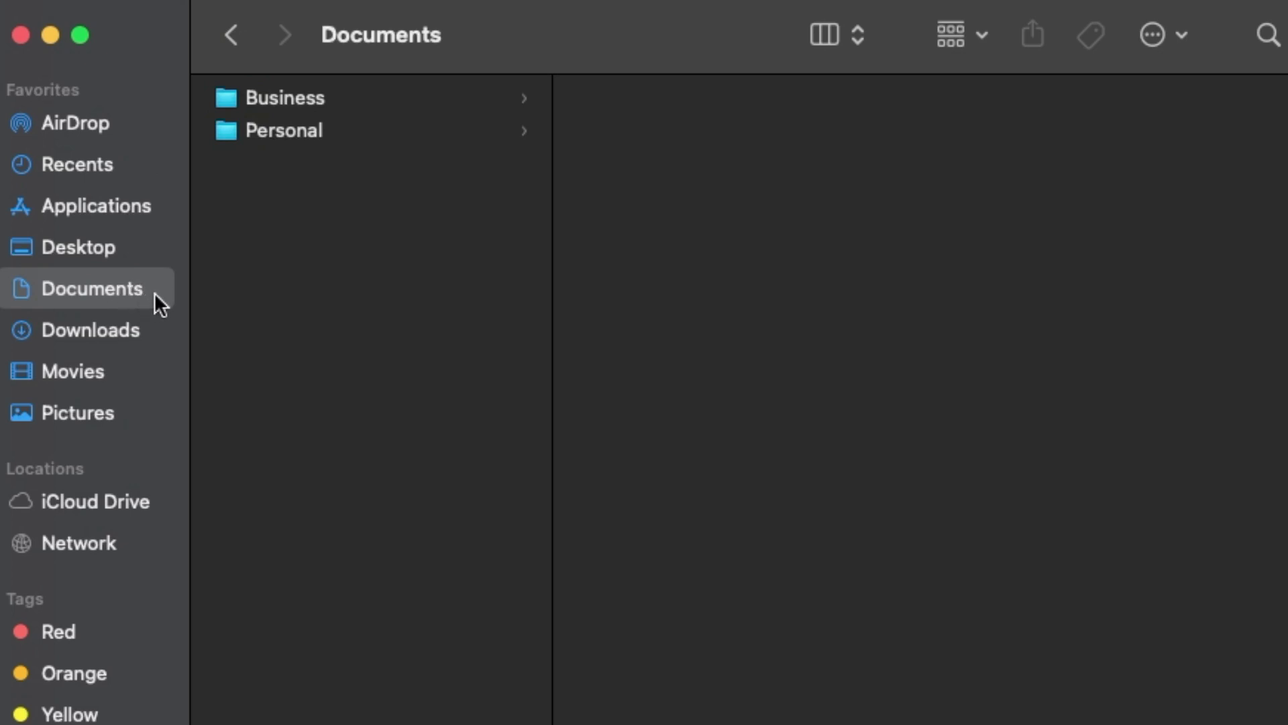
Switch to Finder and open the Personal folder inside Documents.
click(320, 129)
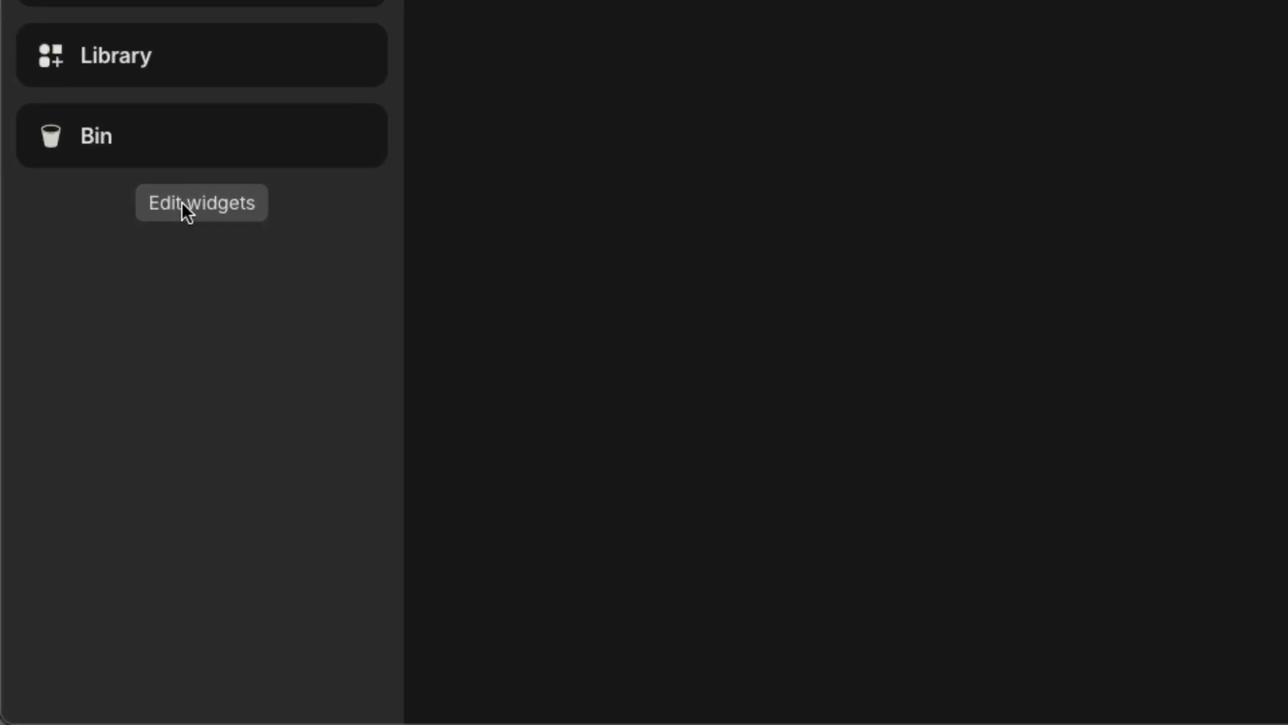
Try to add a sidebar widget that uses Collections as its source.
click(195, 204)
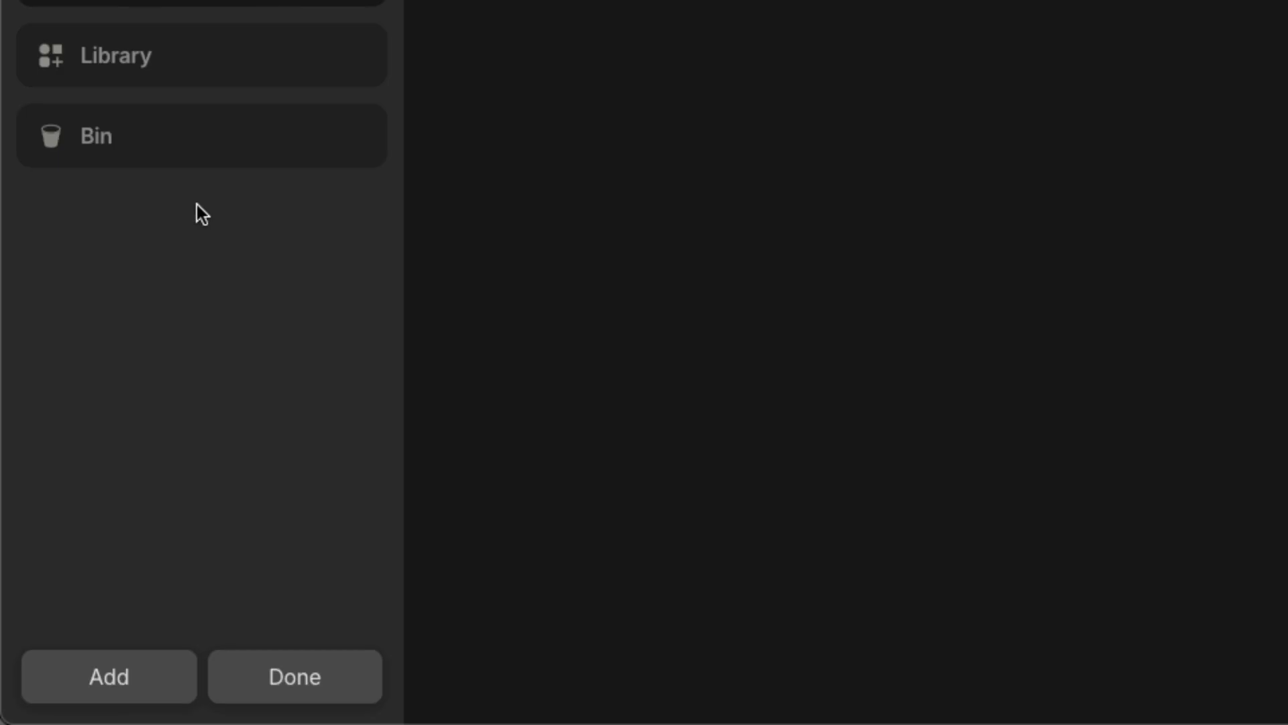
click(86, 685)
click(179, 410)
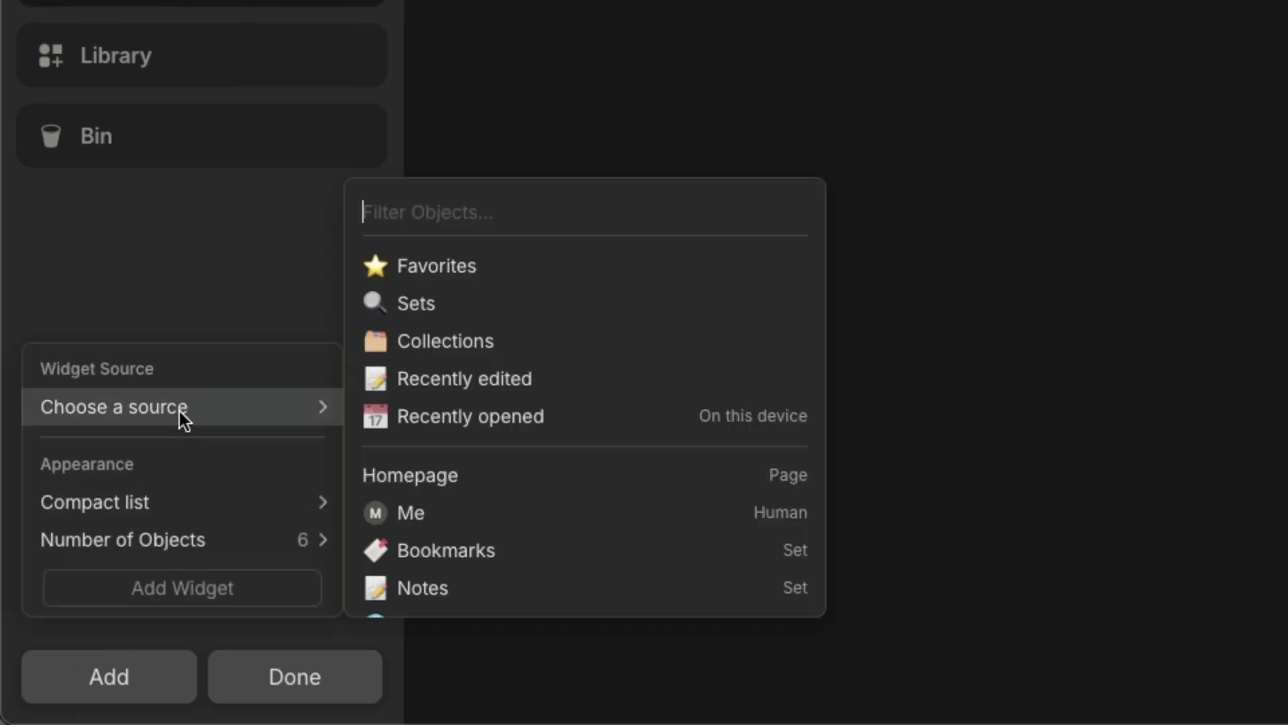
click(432, 344)
mouse_move(276, 541)
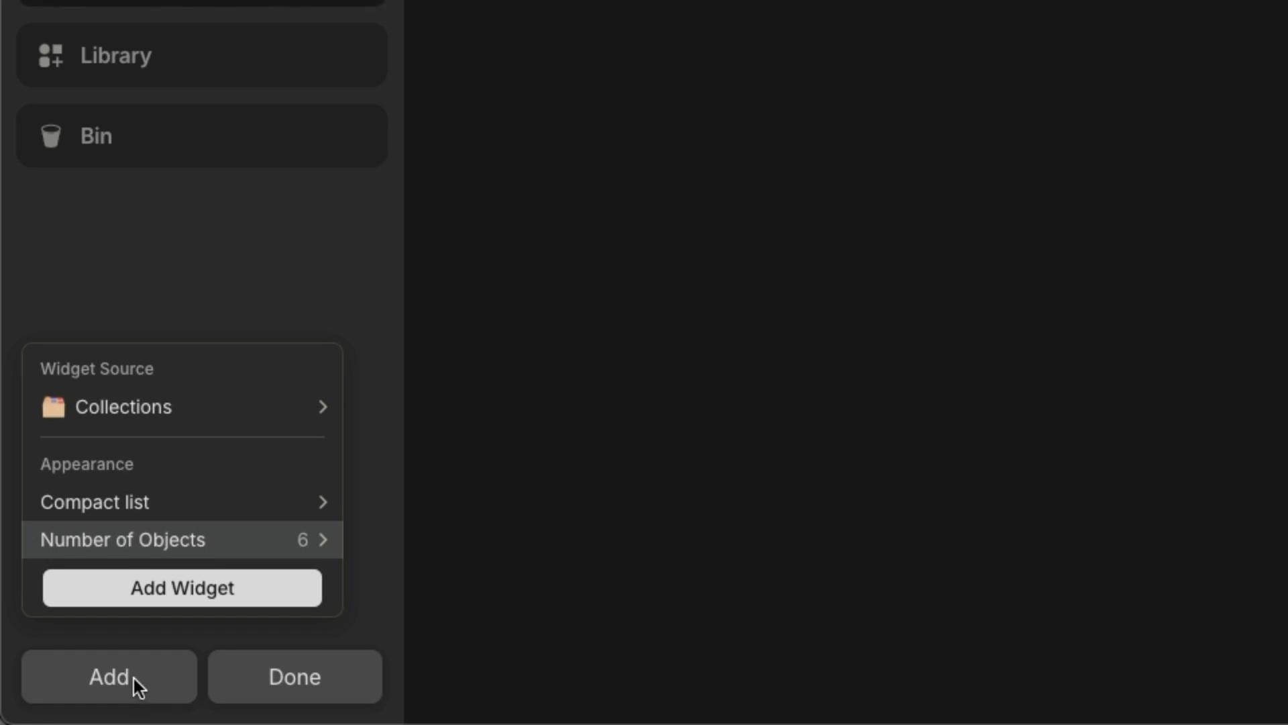
click(139, 586)
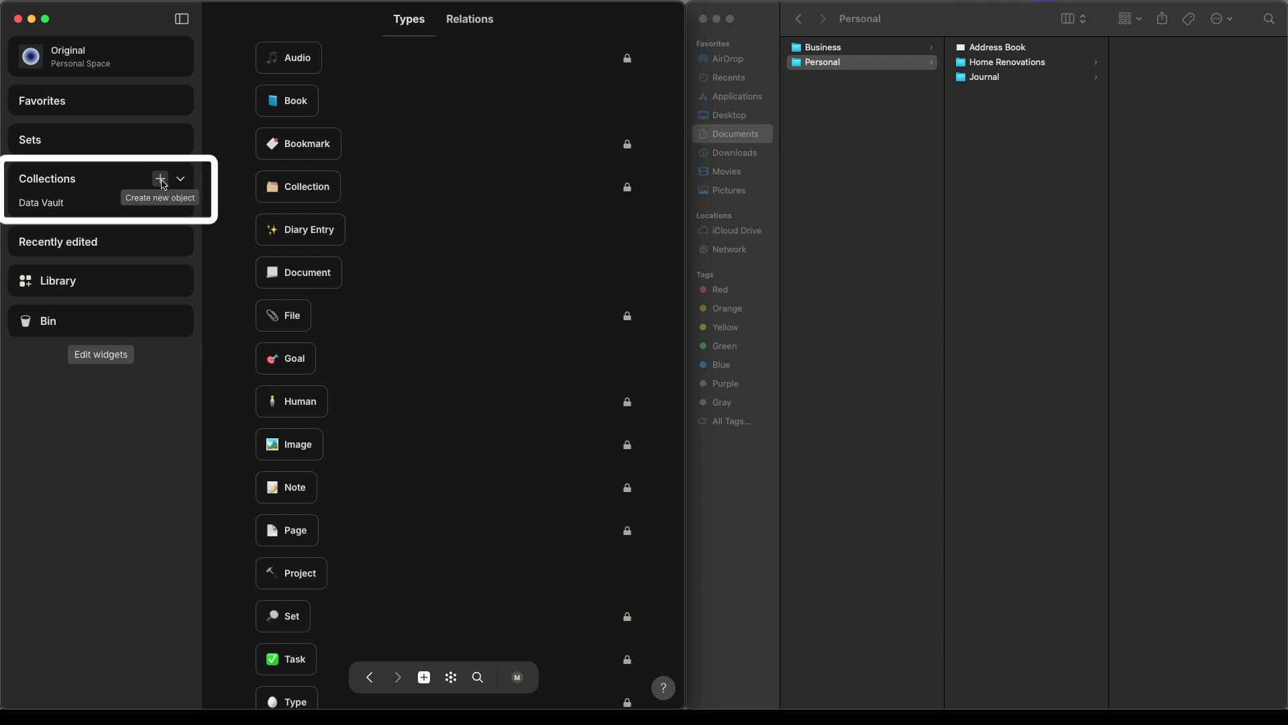
Create a new collection titled "My Documents" from the Collections widget.
click(161, 179)
text(M)
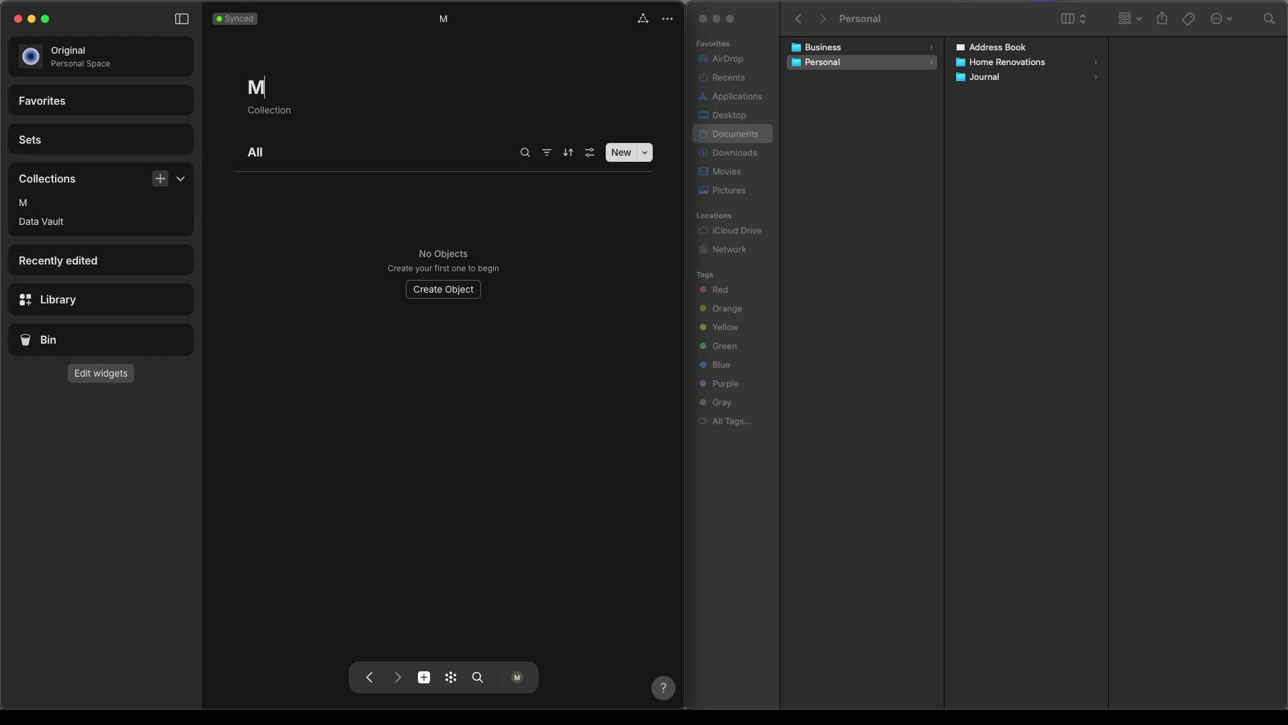
text(y Documents)
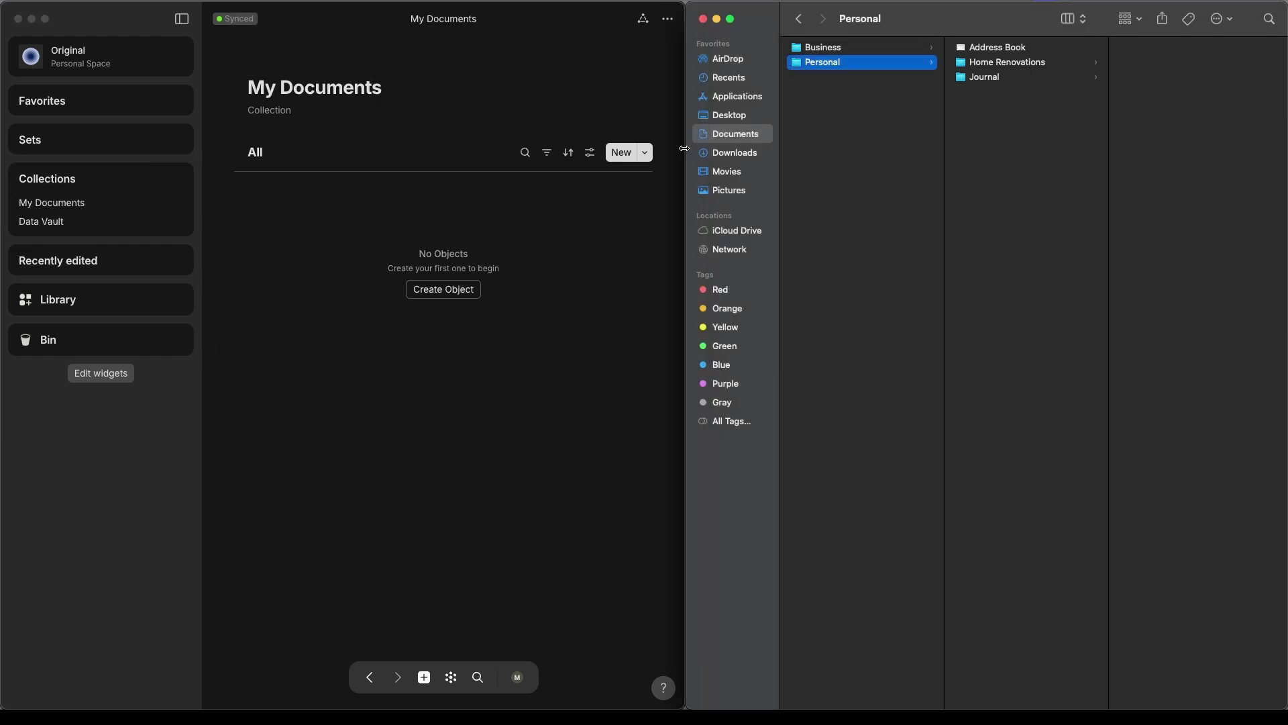
Widen the window and set Collection as the default type for new objects in My Documents.
drag(685, 134, 911, 132)
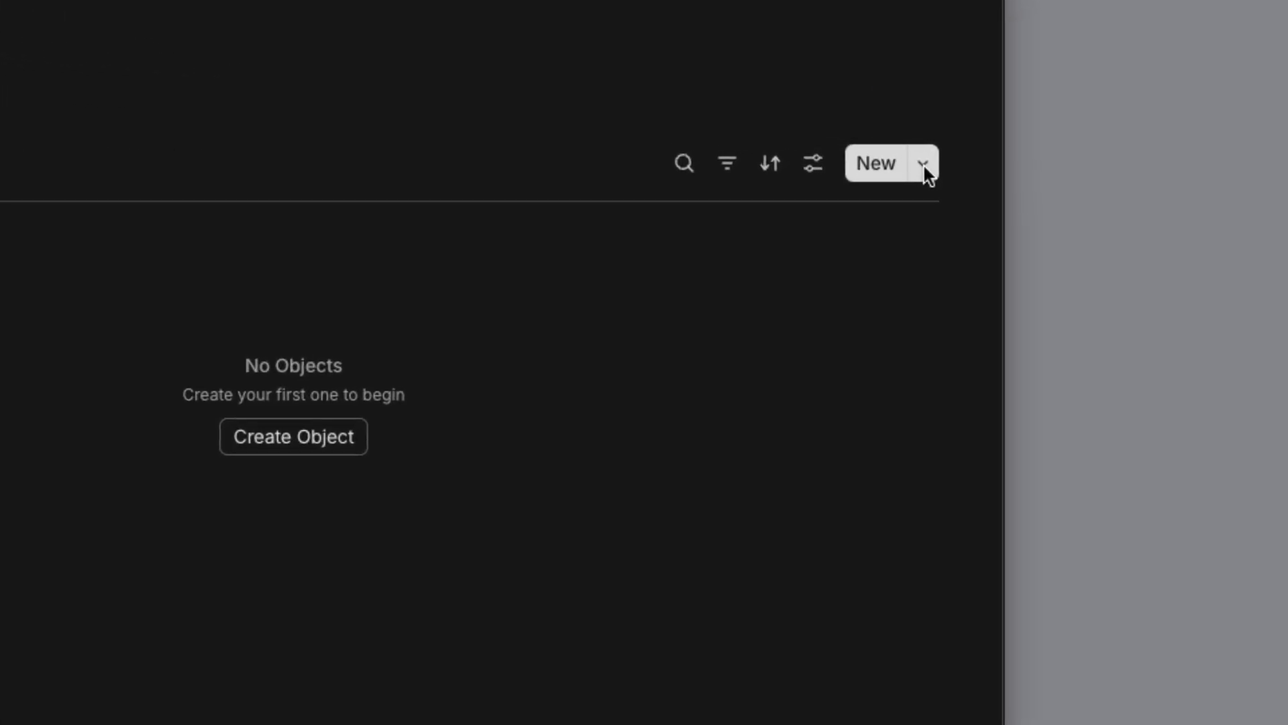
click(923, 166)
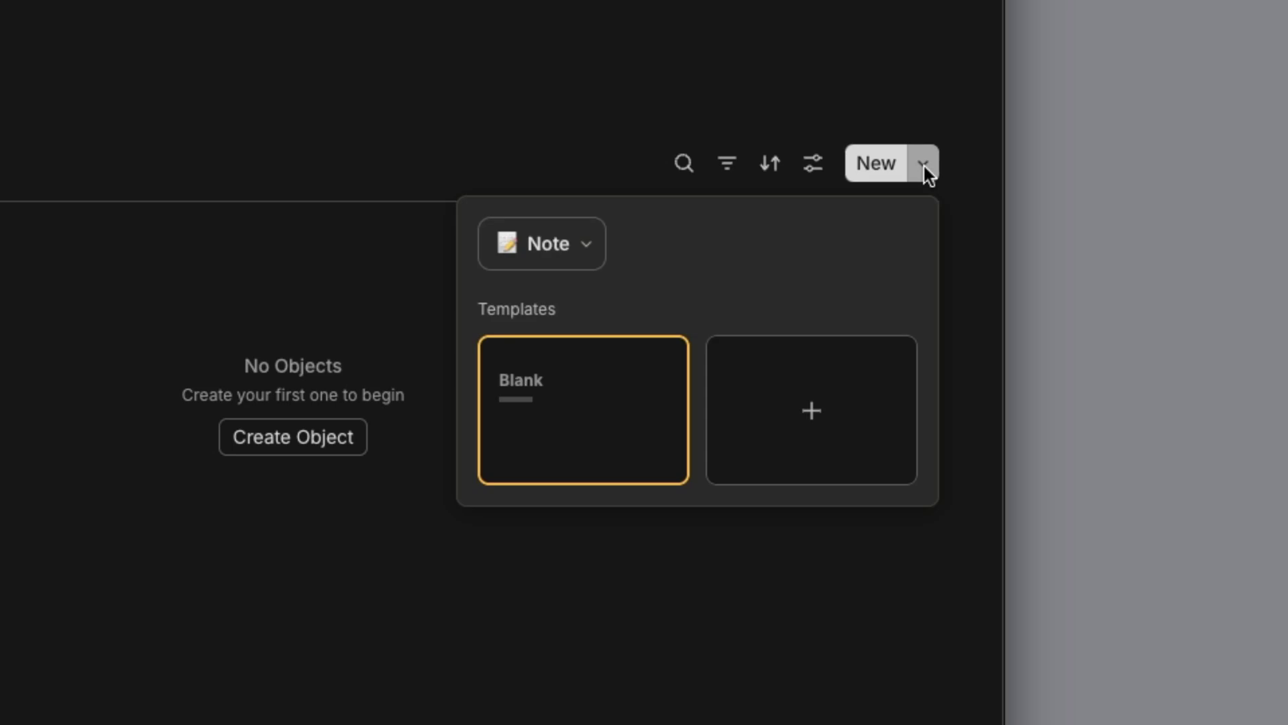
click(594, 247)
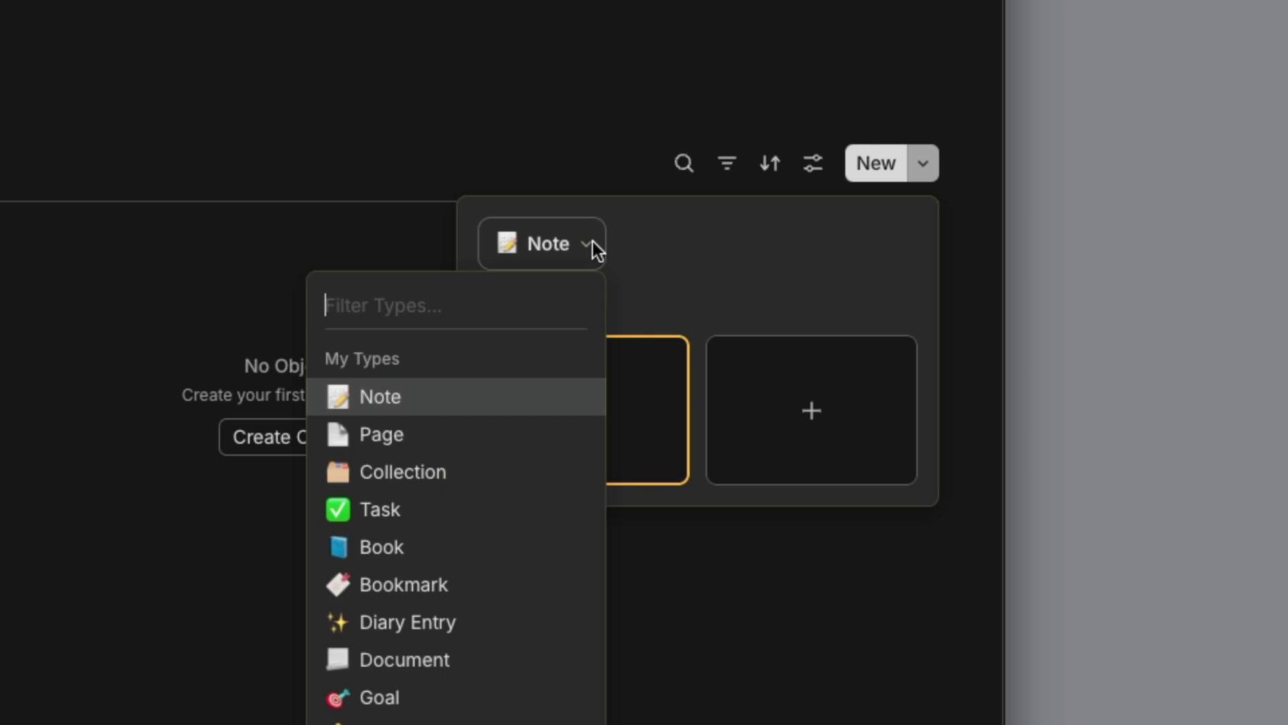
click(530, 460)
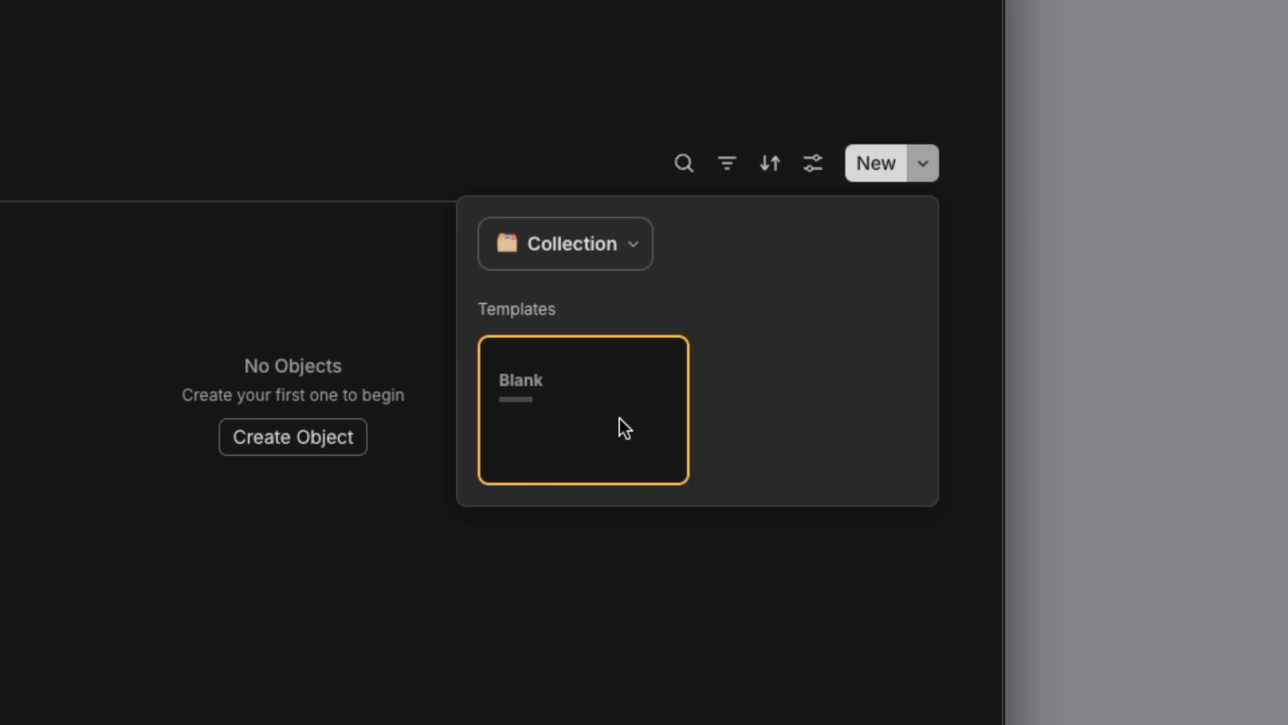
click(513, 613)
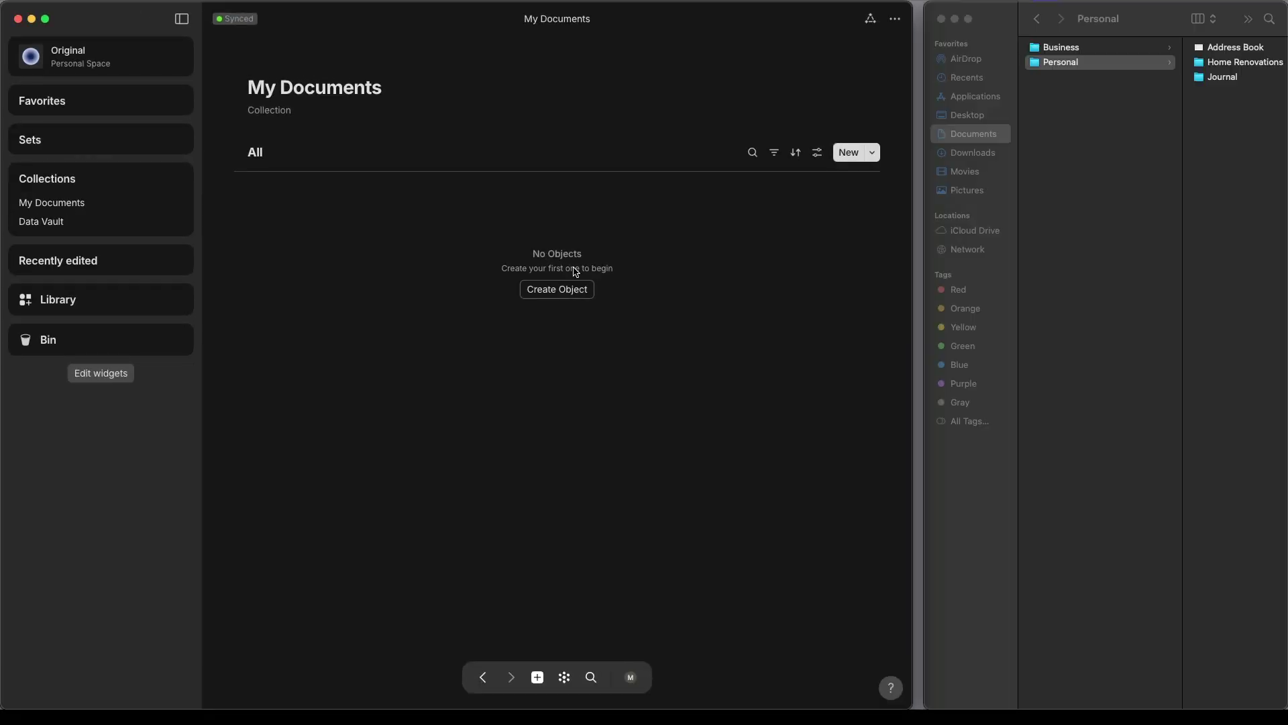
Create two nested collections named "Business" and "Personal" inside My Documents.
click(563, 293)
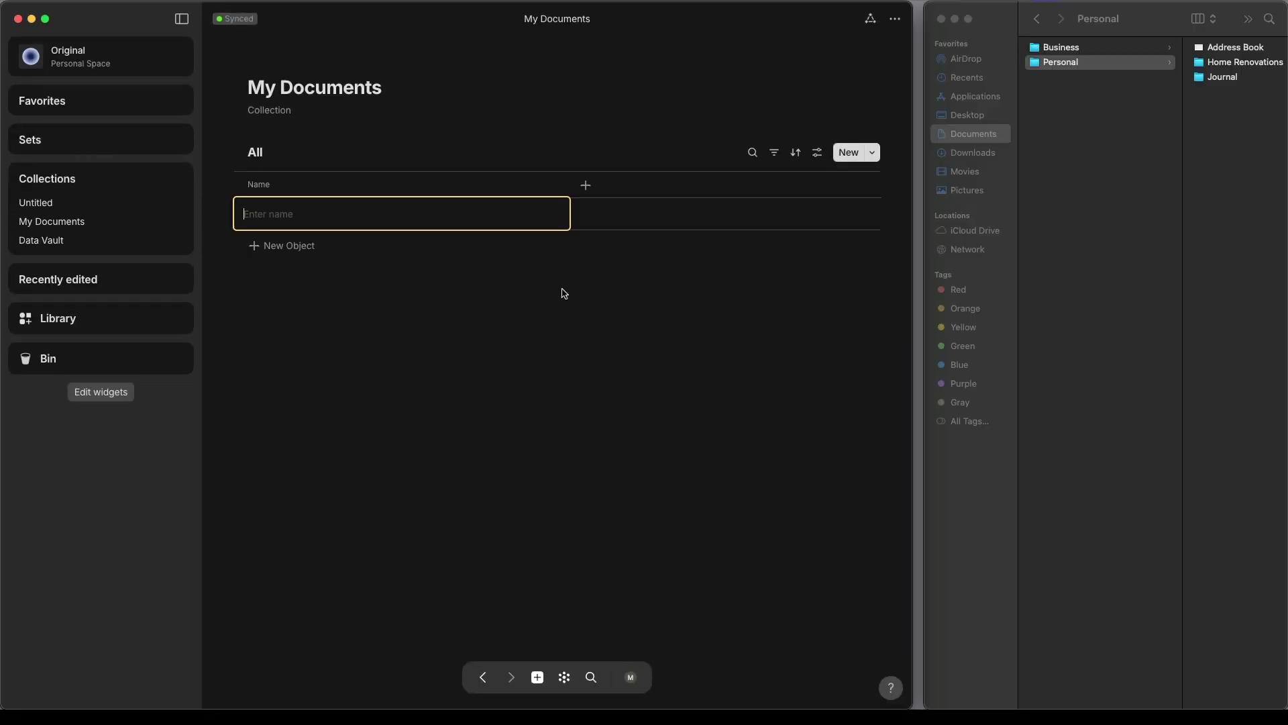
text(Business)
click(289, 244)
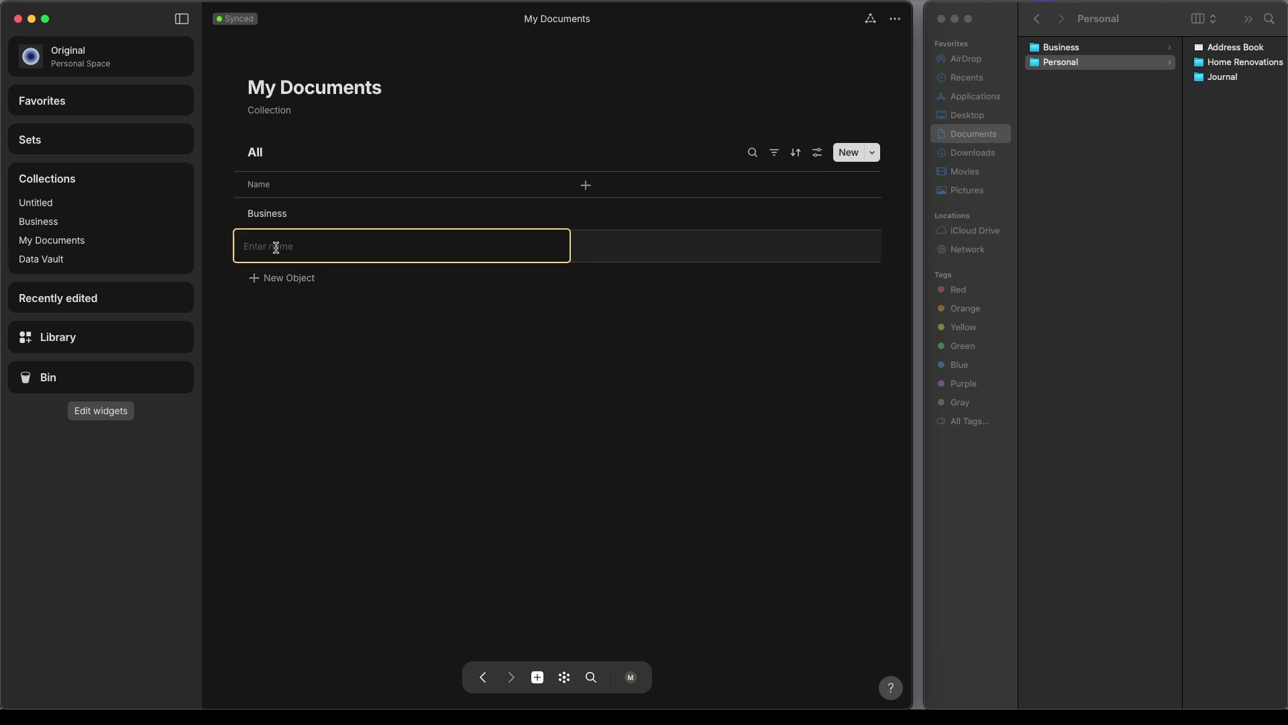
text(Personal)
key(Return)
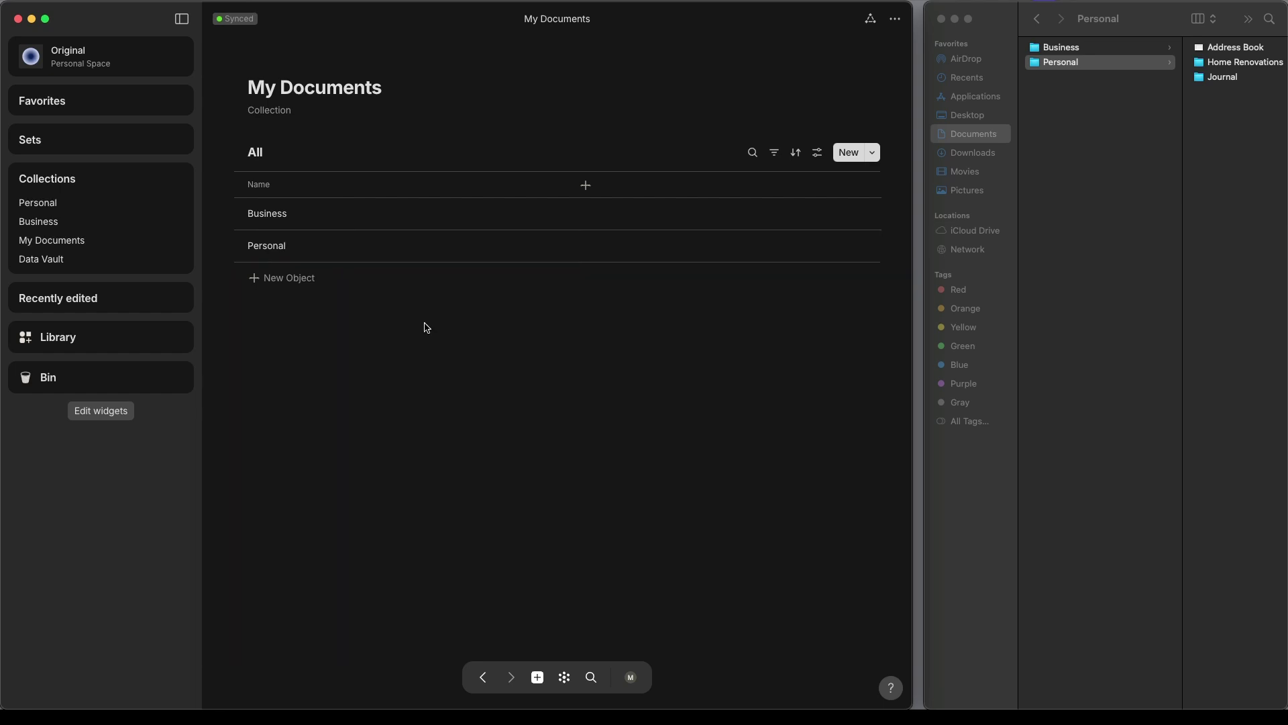
Show the Object type relation as a column in My Documents and narrow the Name column.
click(586, 188)
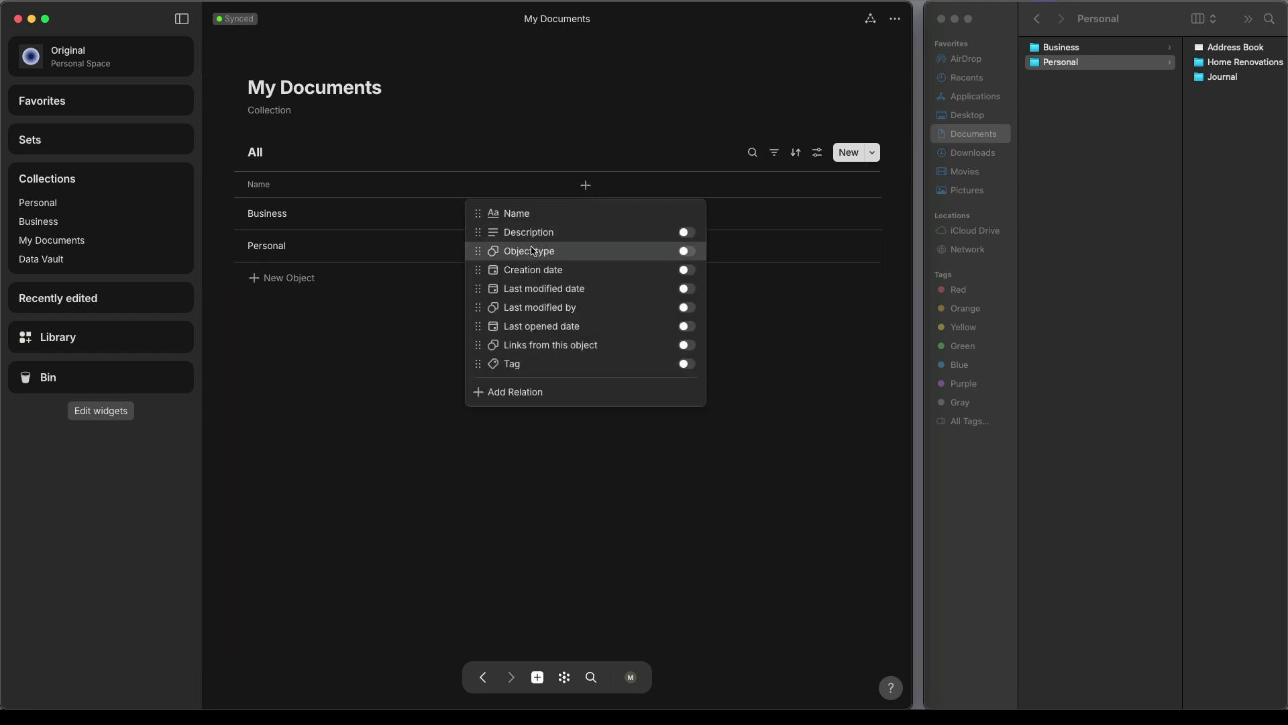
click(685, 251)
click(494, 319)
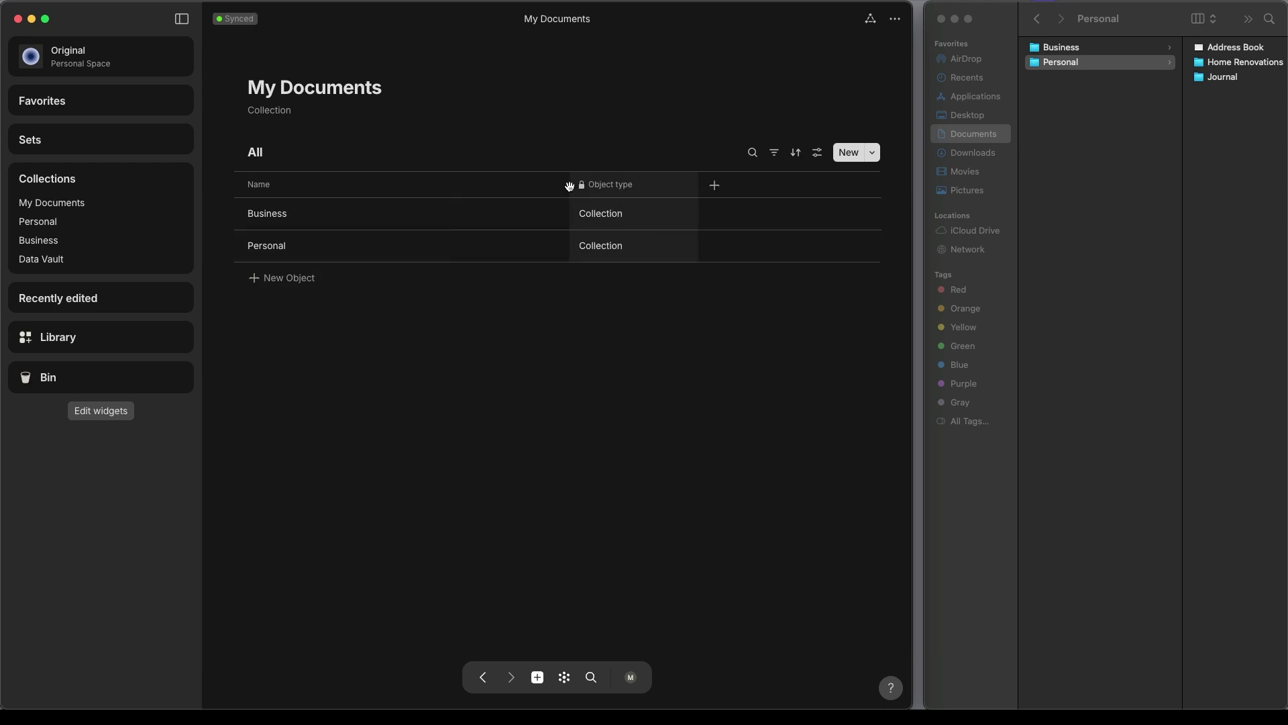
drag(567, 185, 406, 186)
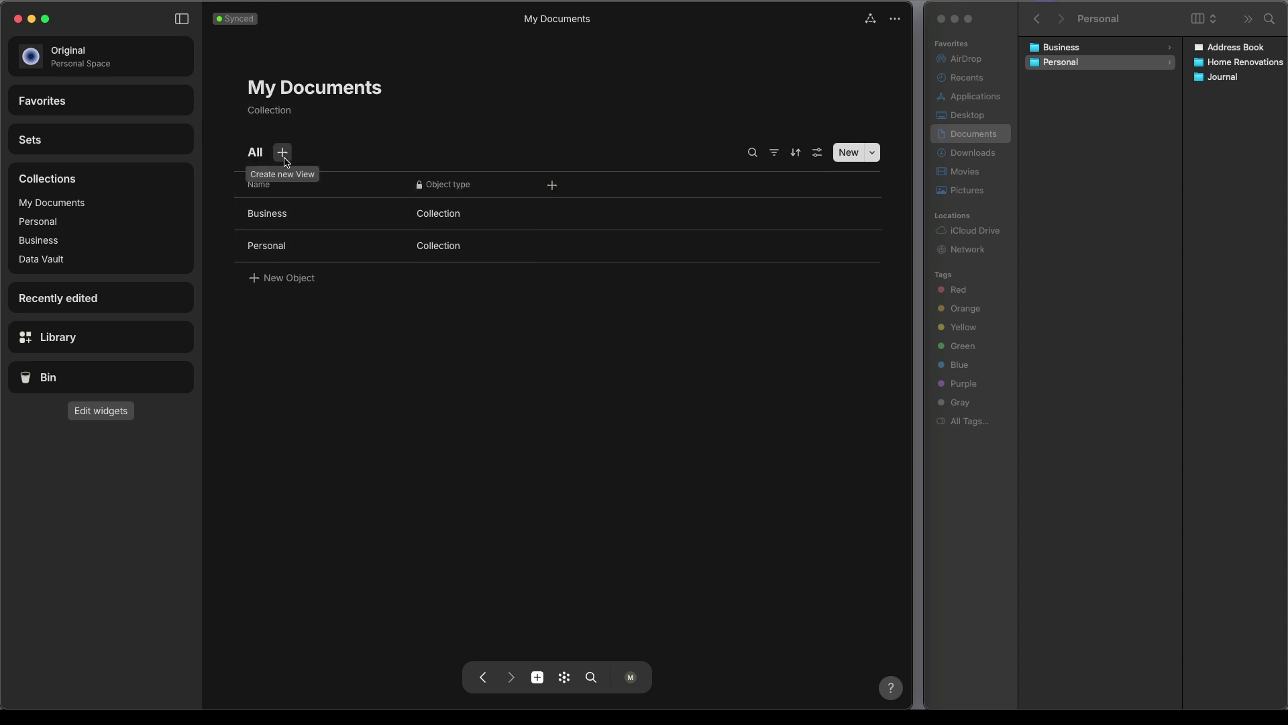
Create a second view of My Documents with the Gallery layout and the cover set to Page cover.
click(283, 153)
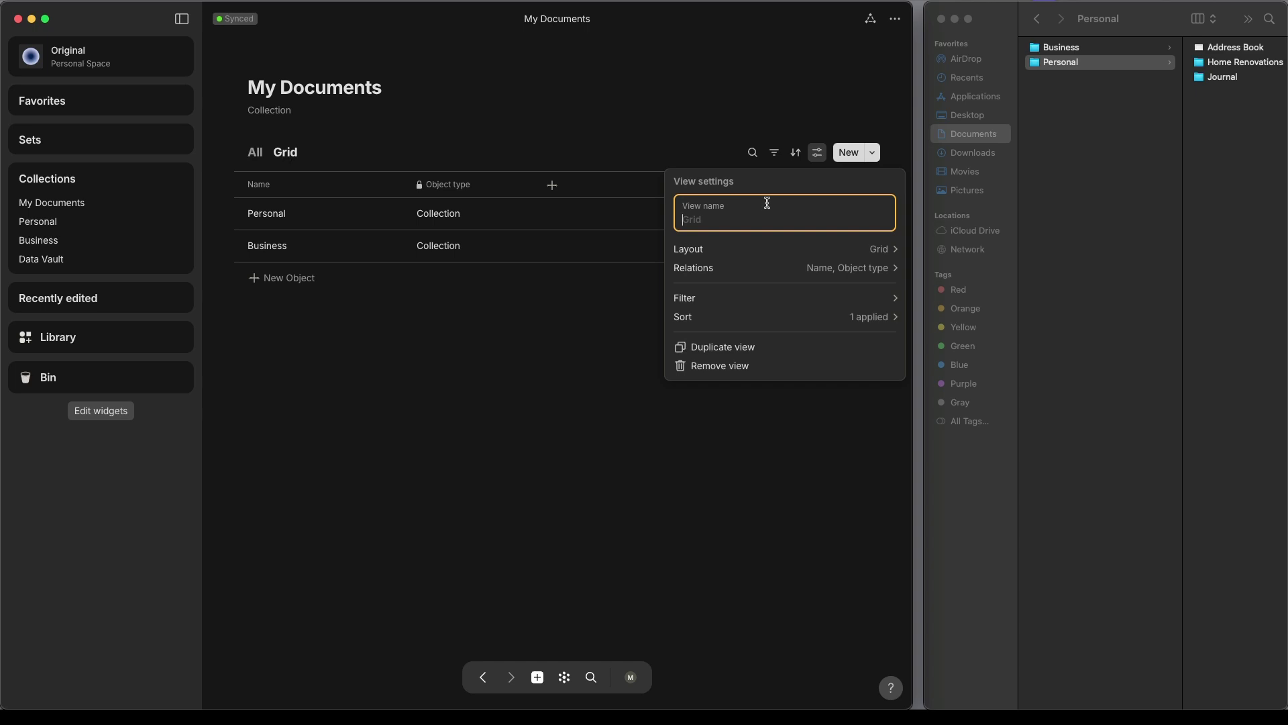
click(748, 248)
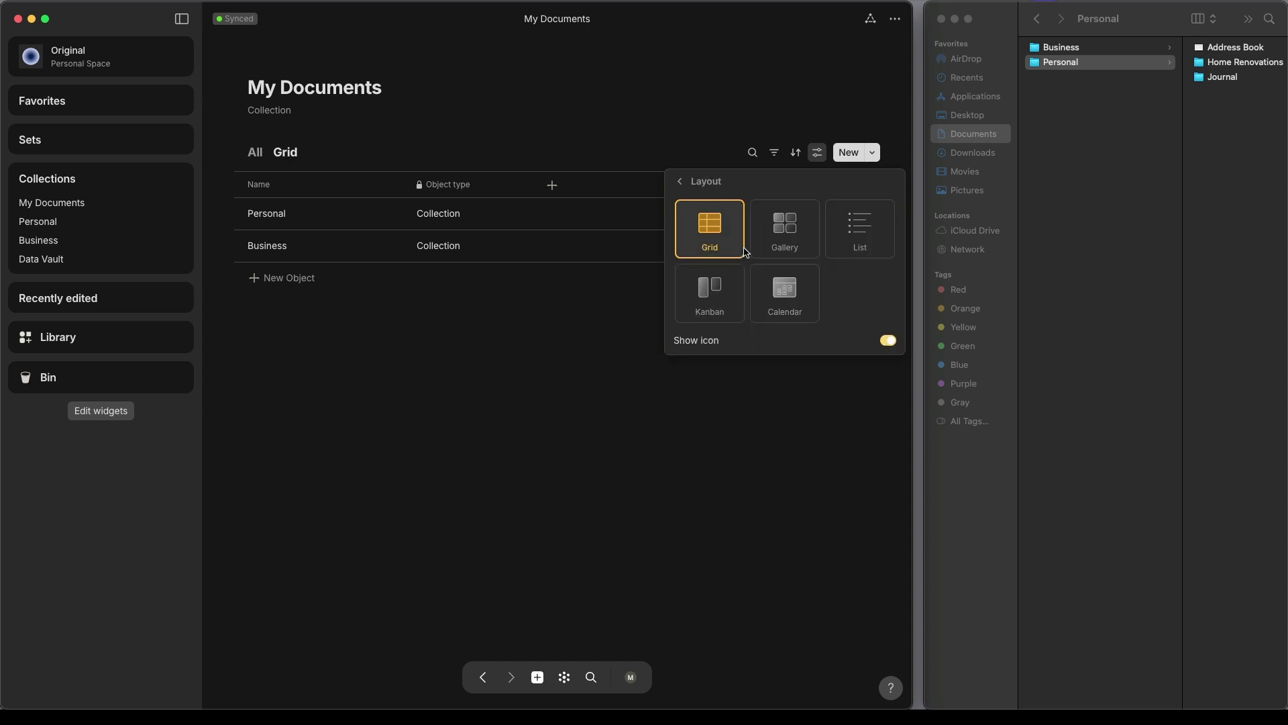
click(790, 236)
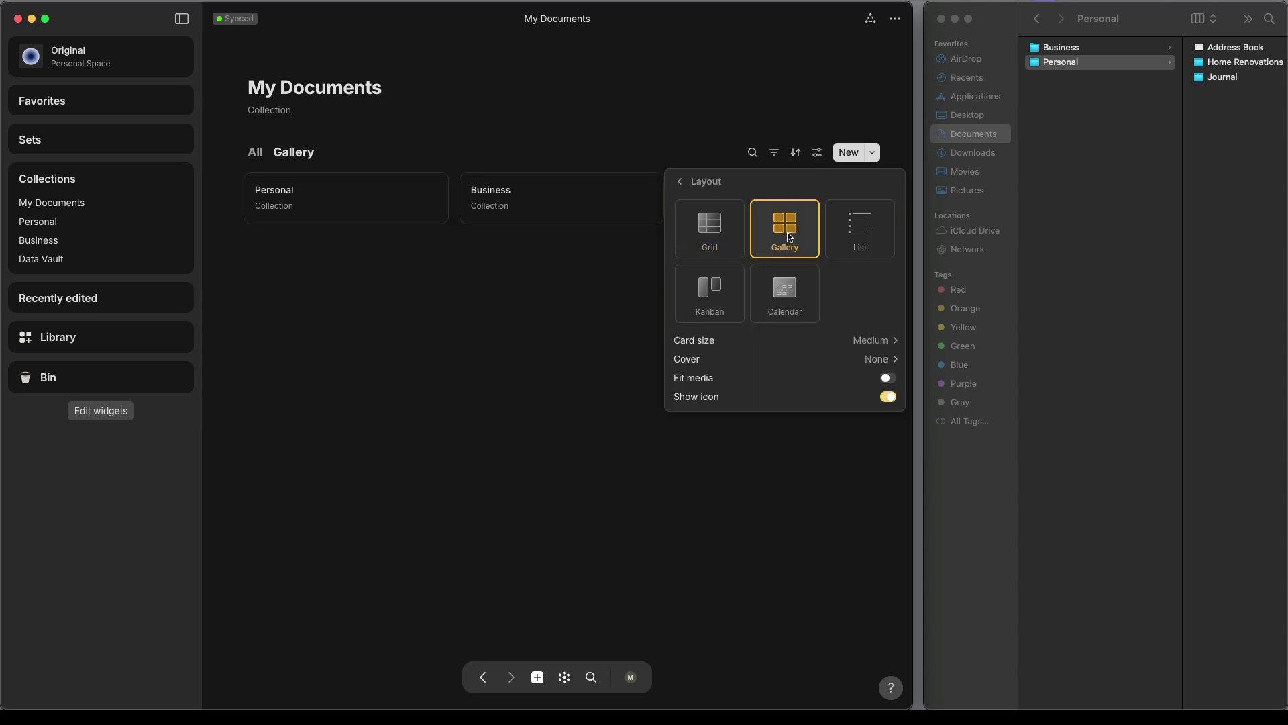
mouse_move(851, 339)
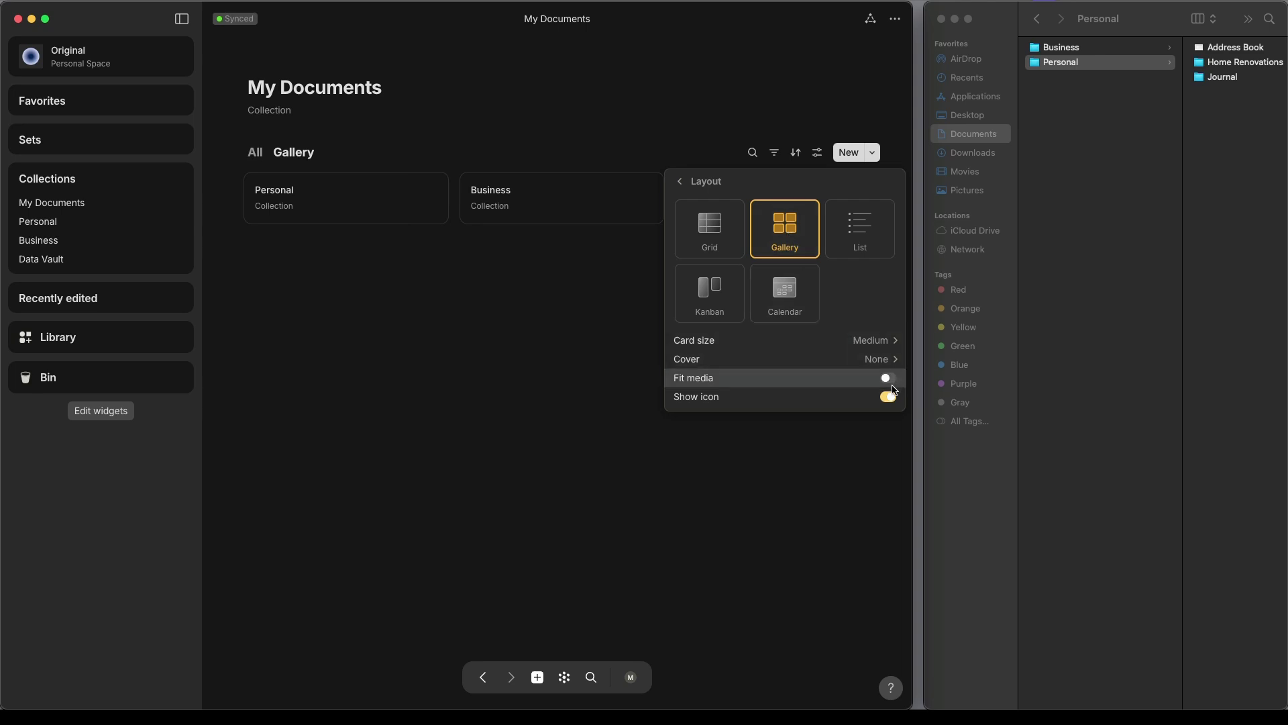
mouse_move(893, 366)
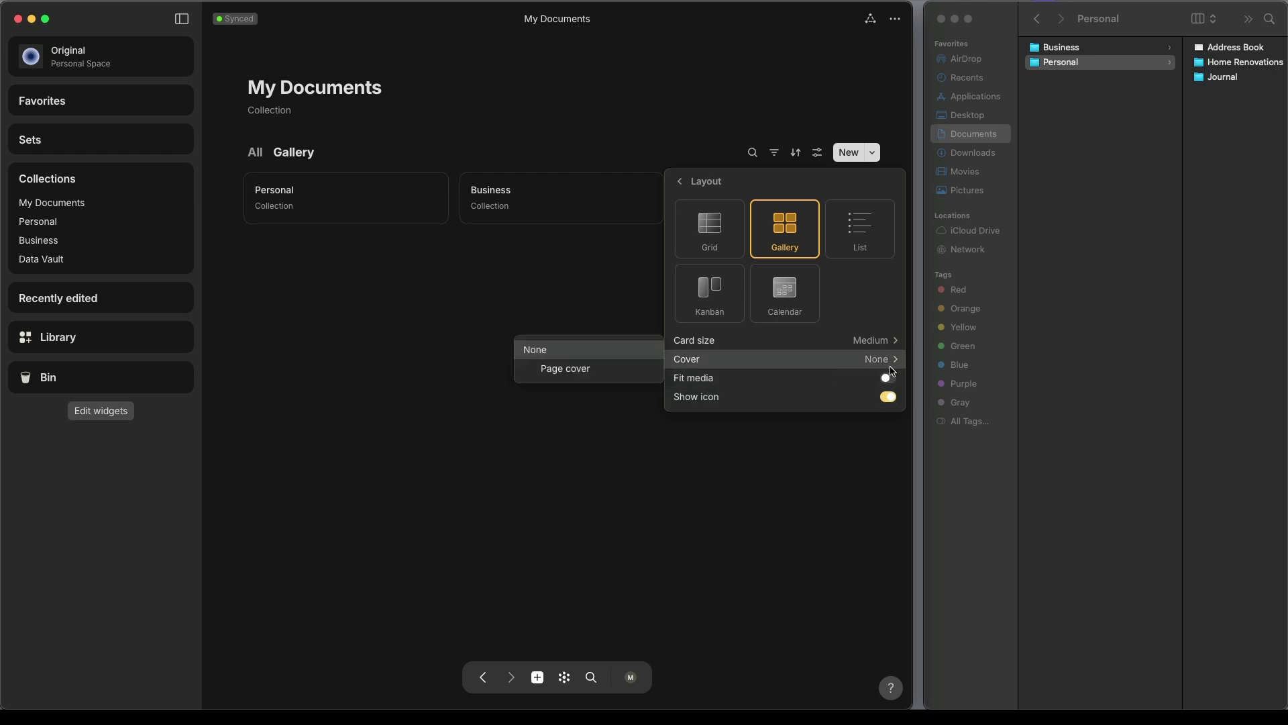
click(609, 370)
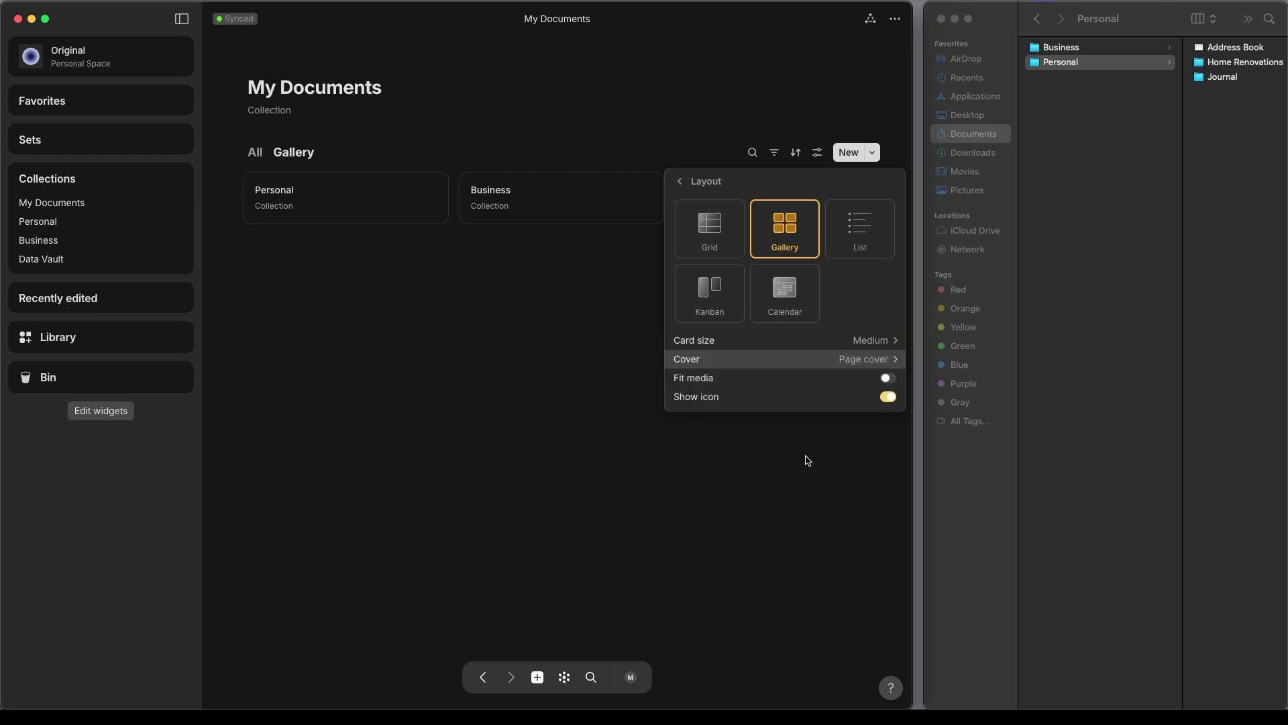
Open the Personal collection as a full page and make Collection its default type for new objects.
click(1101, 66)
click(357, 198)
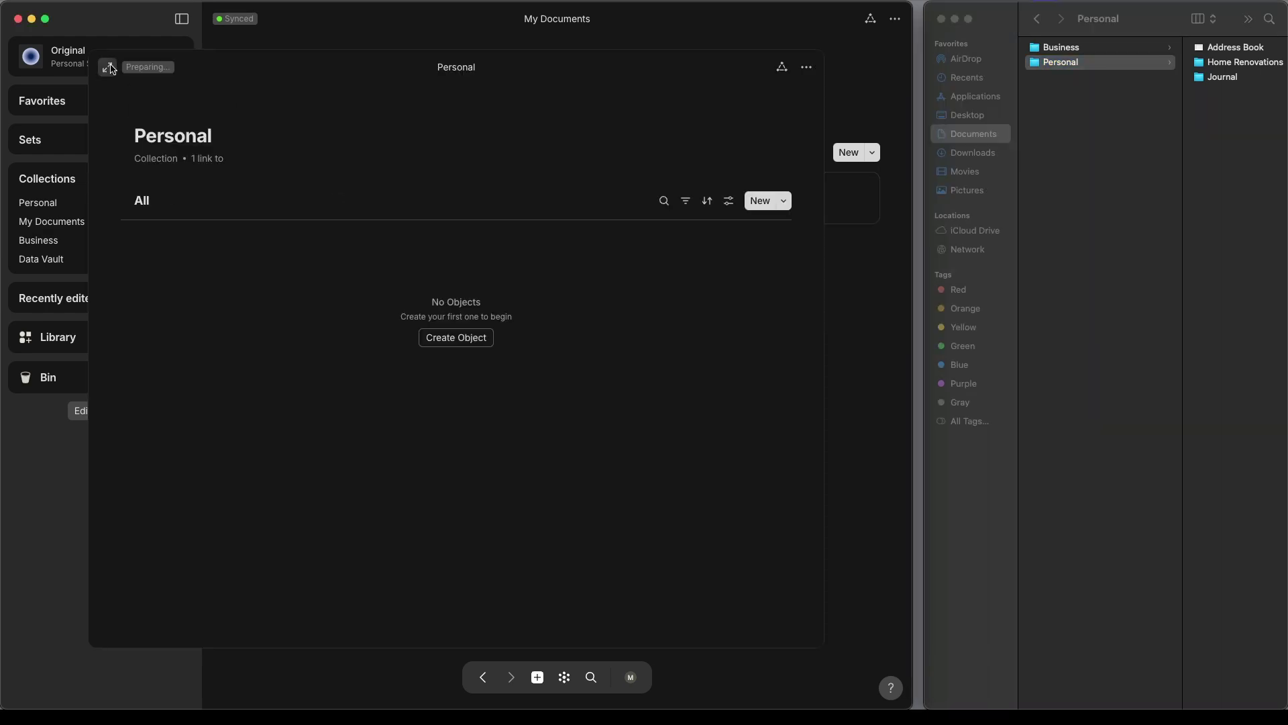
click(871, 159)
click(705, 192)
click(627, 268)
Create a "Home Renovations" collection inside Personal and show the Object type column.
click(559, 292)
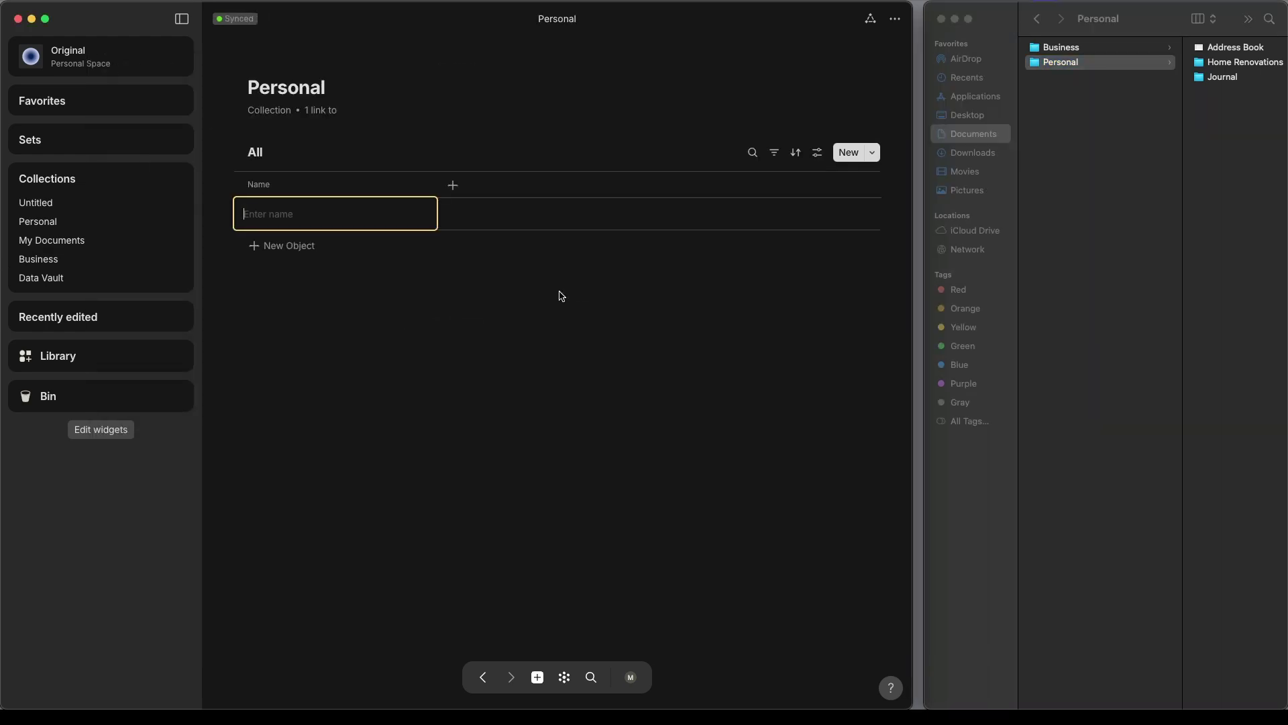
text(Home Renovations)
key(Return)
click(453, 185)
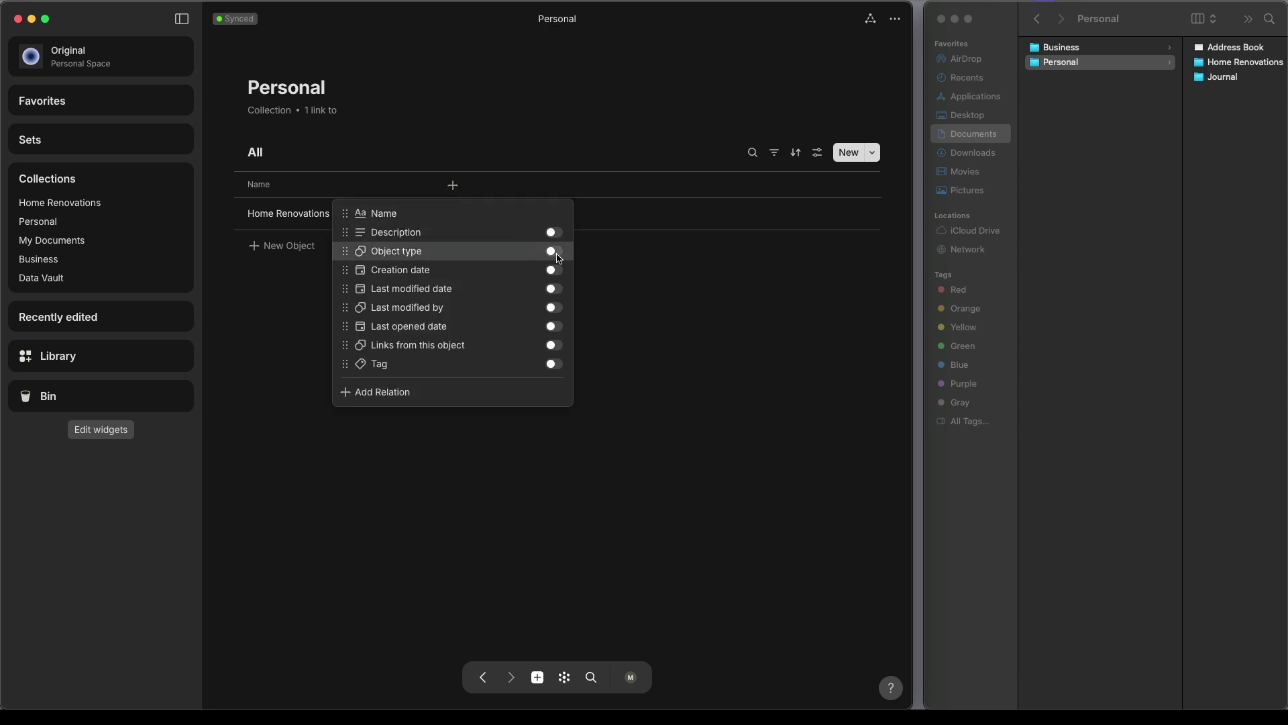
click(553, 250)
Add another nested collection named "Journal" to Personal.
click(331, 245)
text(Journal)
key(Return)
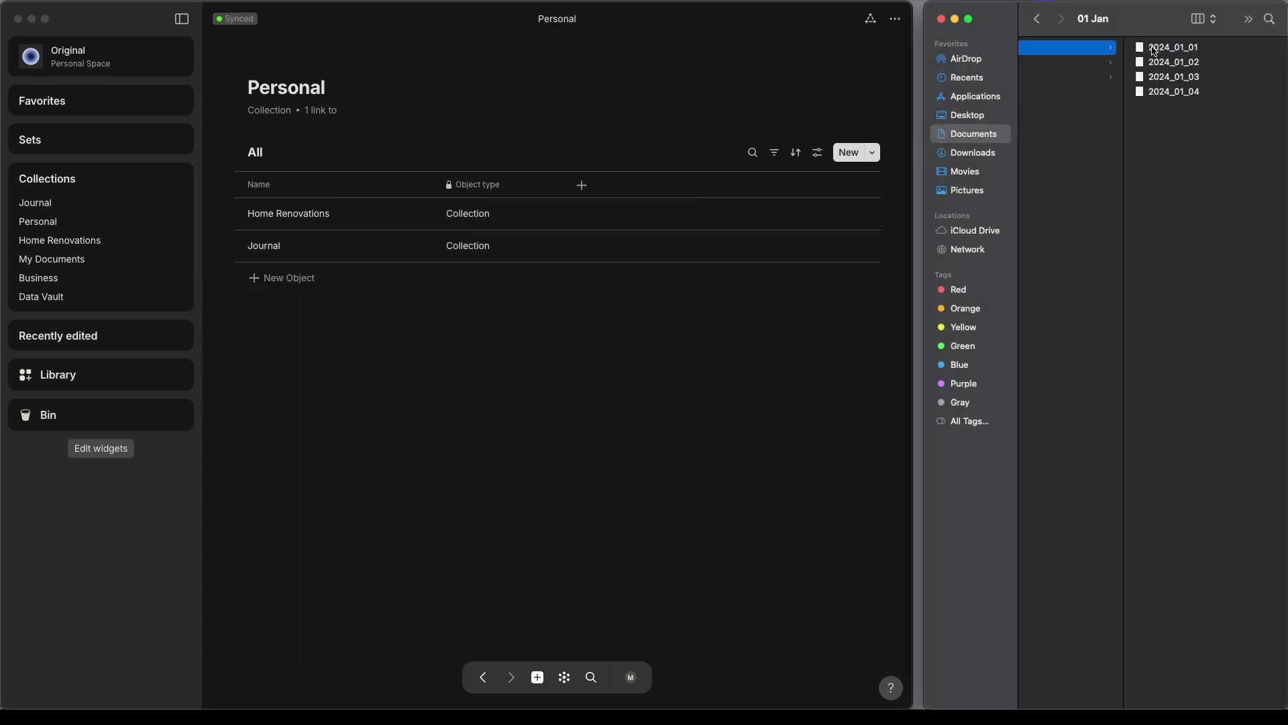
Open the Journal collection and set Collection as its default type for new objects.
click(290, 245)
click(871, 152)
click(677, 190)
click(644, 268)
Create three monthly collections inside Journal named "01 Jan", "02 Feb" and "03 Mar".
click(689, 278)
text(01 Jan)
key(Return)
text(02 Feb)
key(Return)
text(03 Mar)
key(Return)
Open the 01 Jan collection as a full page and the matching 01 Jan folder in Finder.
click(296, 213)
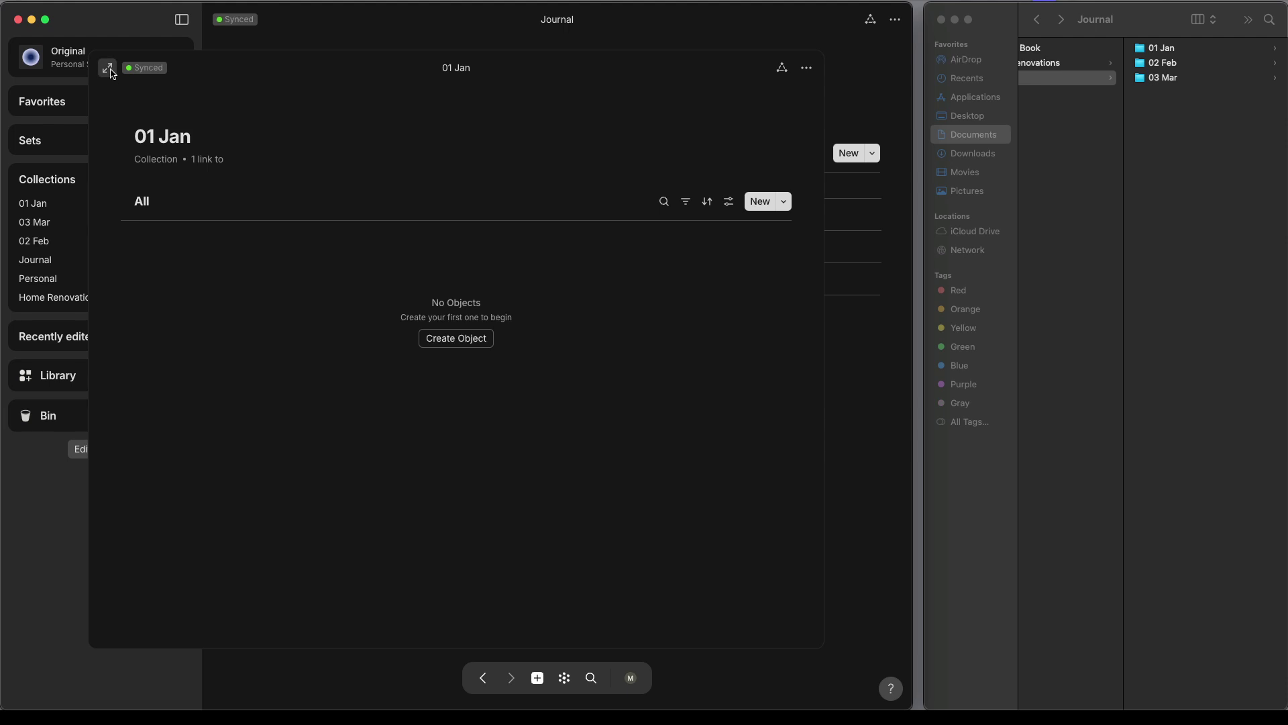
click(105, 68)
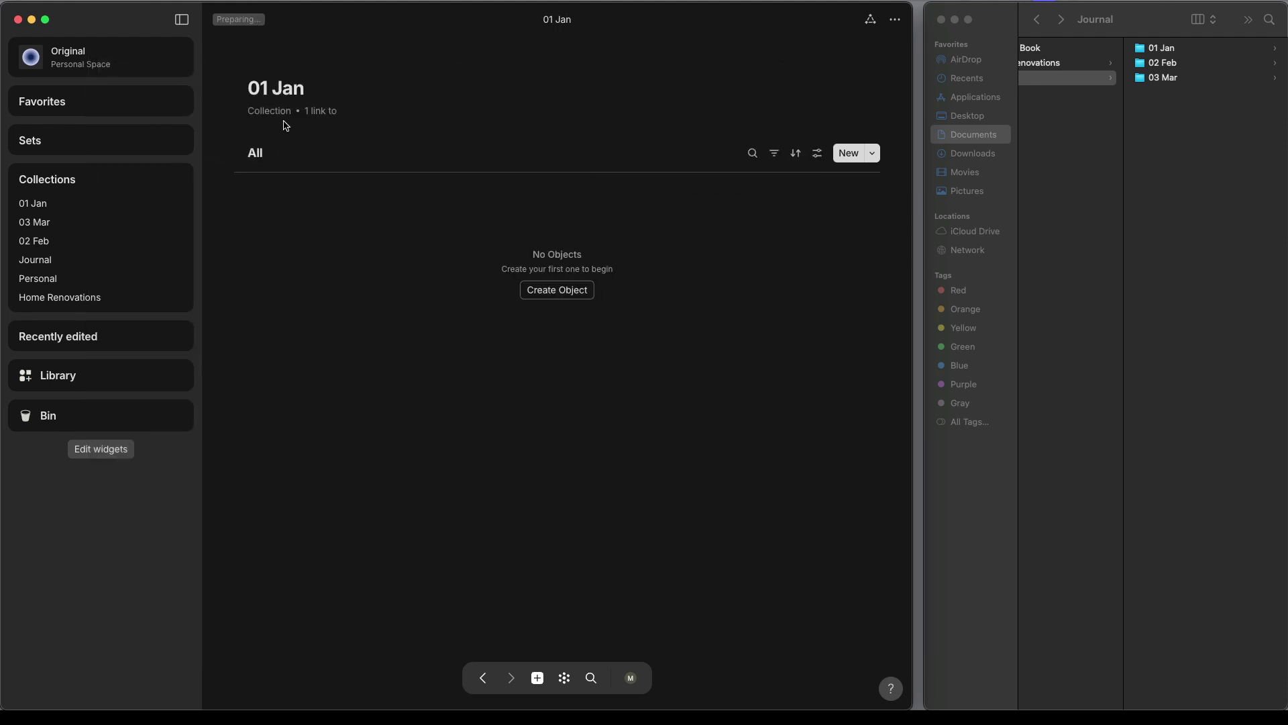
click(1171, 49)
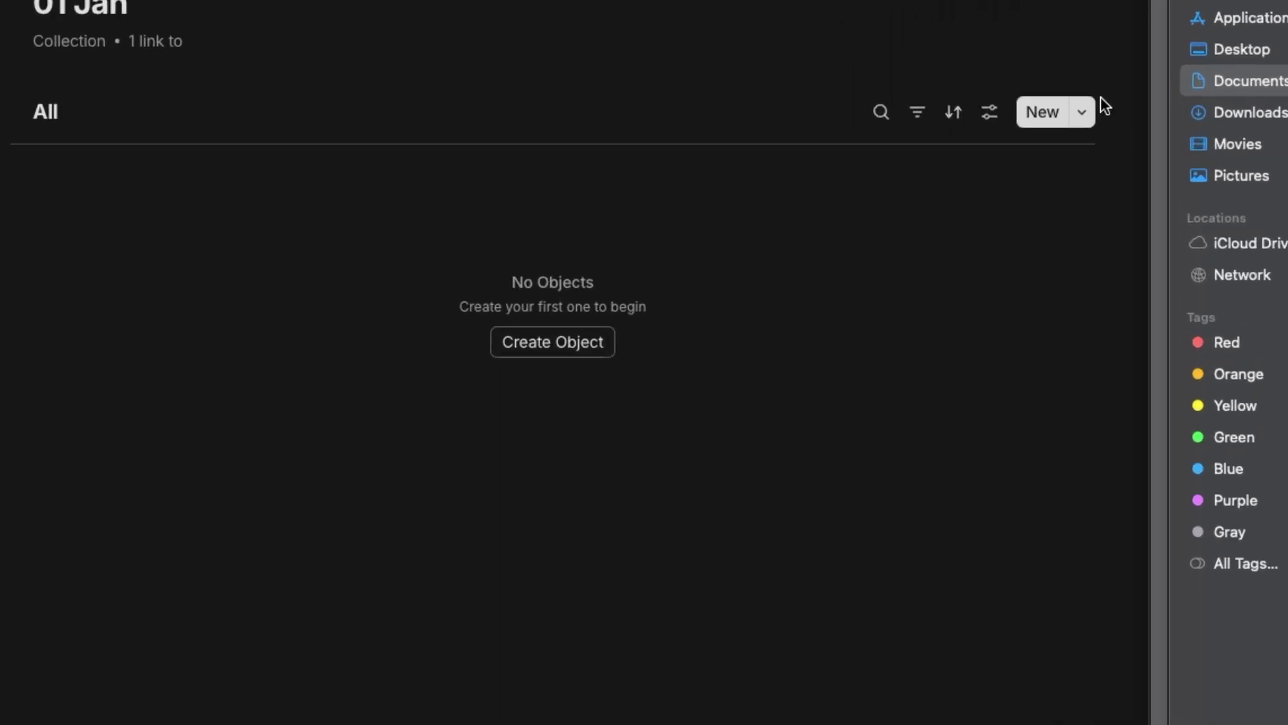
Set Page as the default type for new objects in the 01 Jan collection.
click(1086, 114)
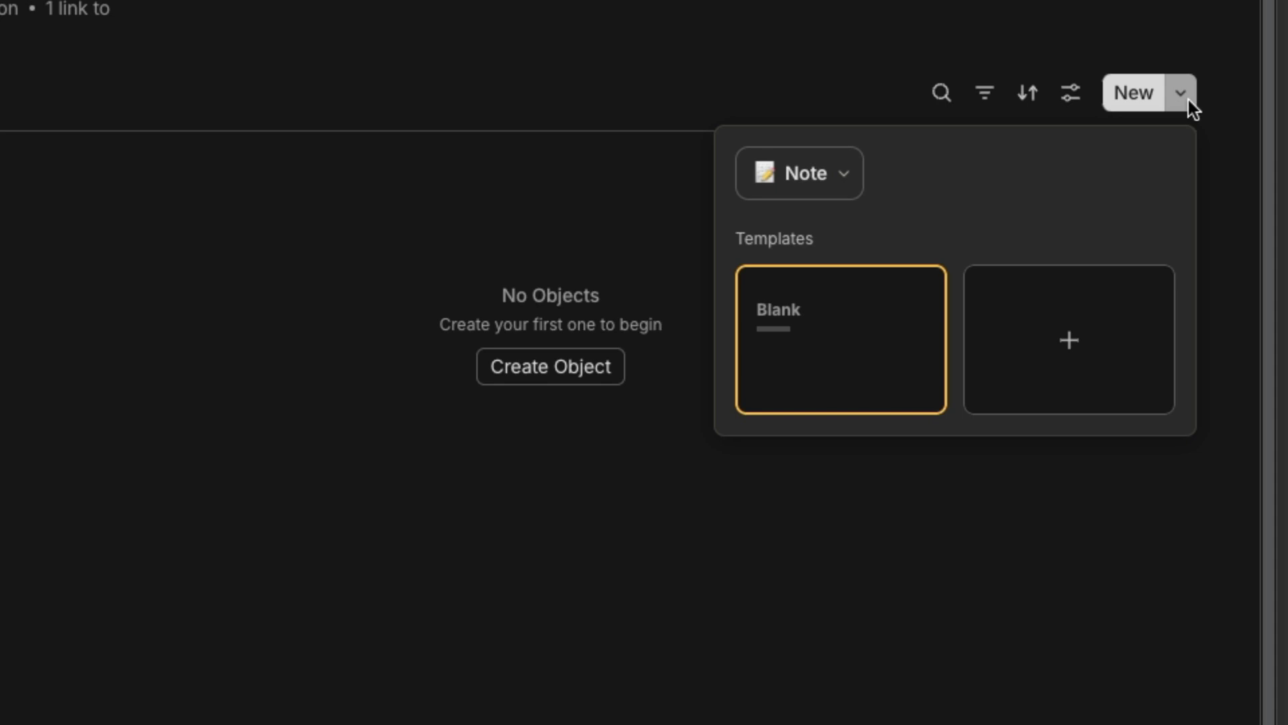
click(840, 183)
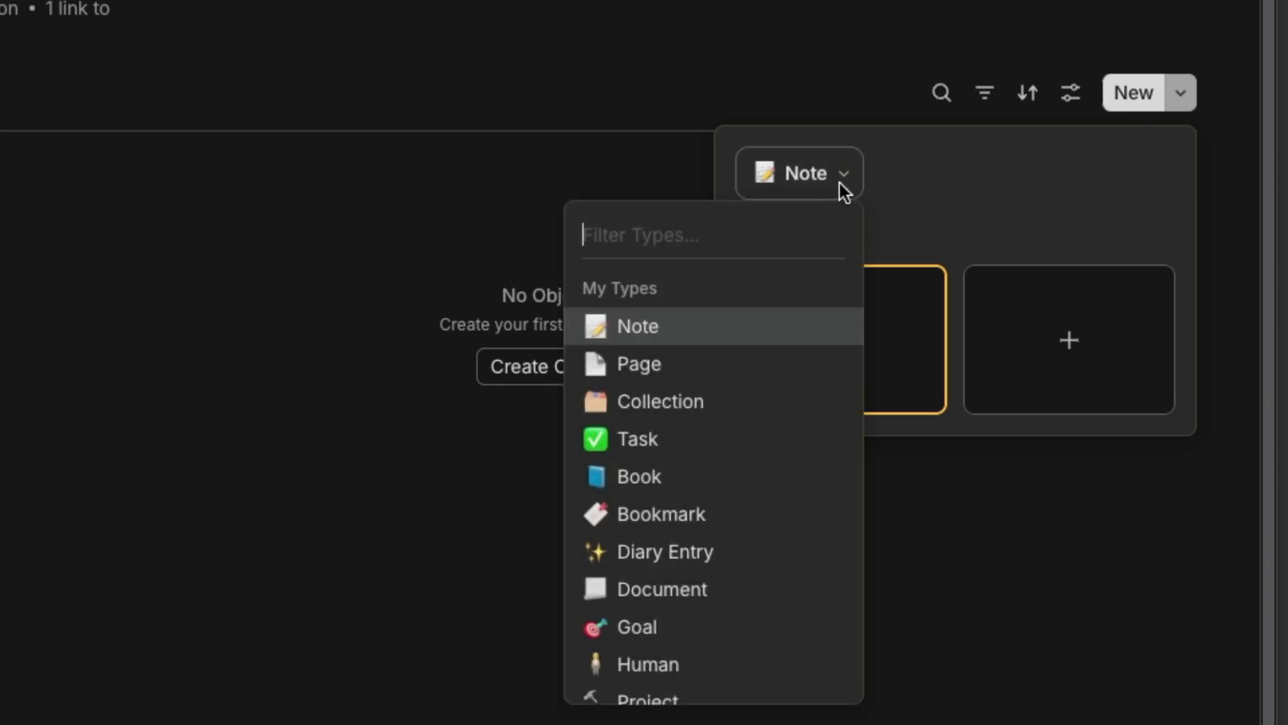
click(730, 354)
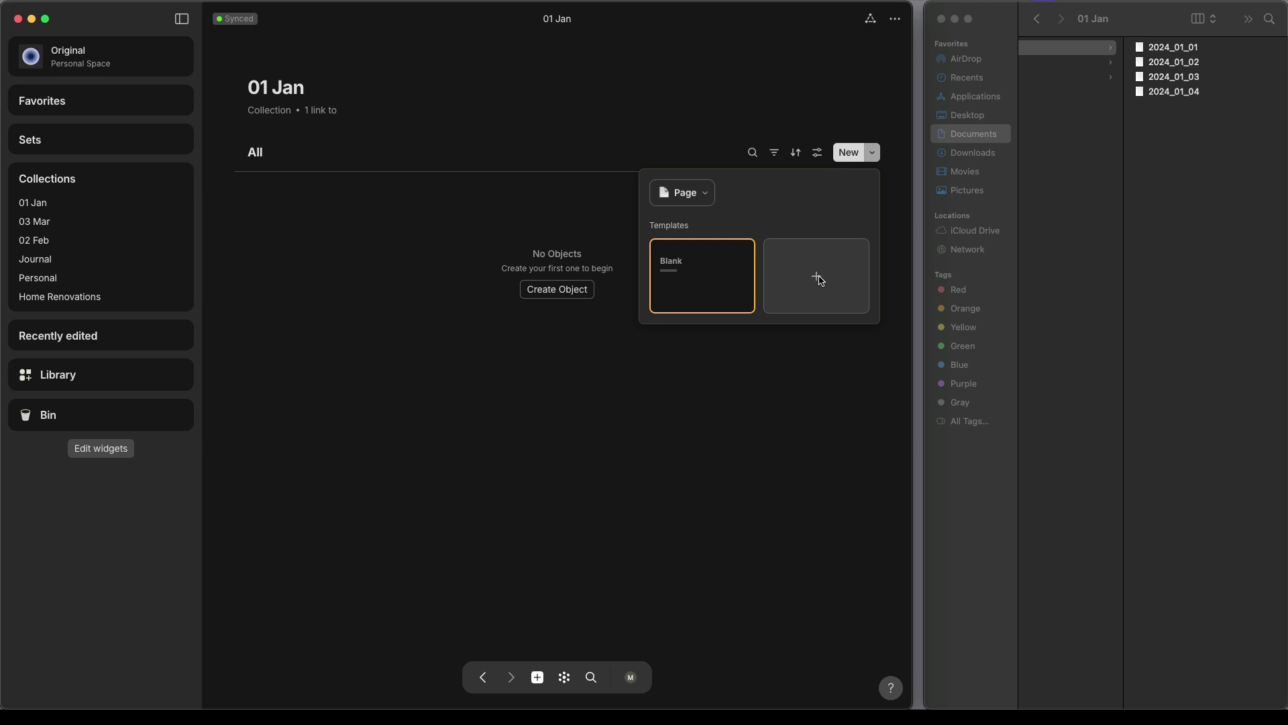
Add a new Page template titled "2024-01-xx".
click(819, 279)
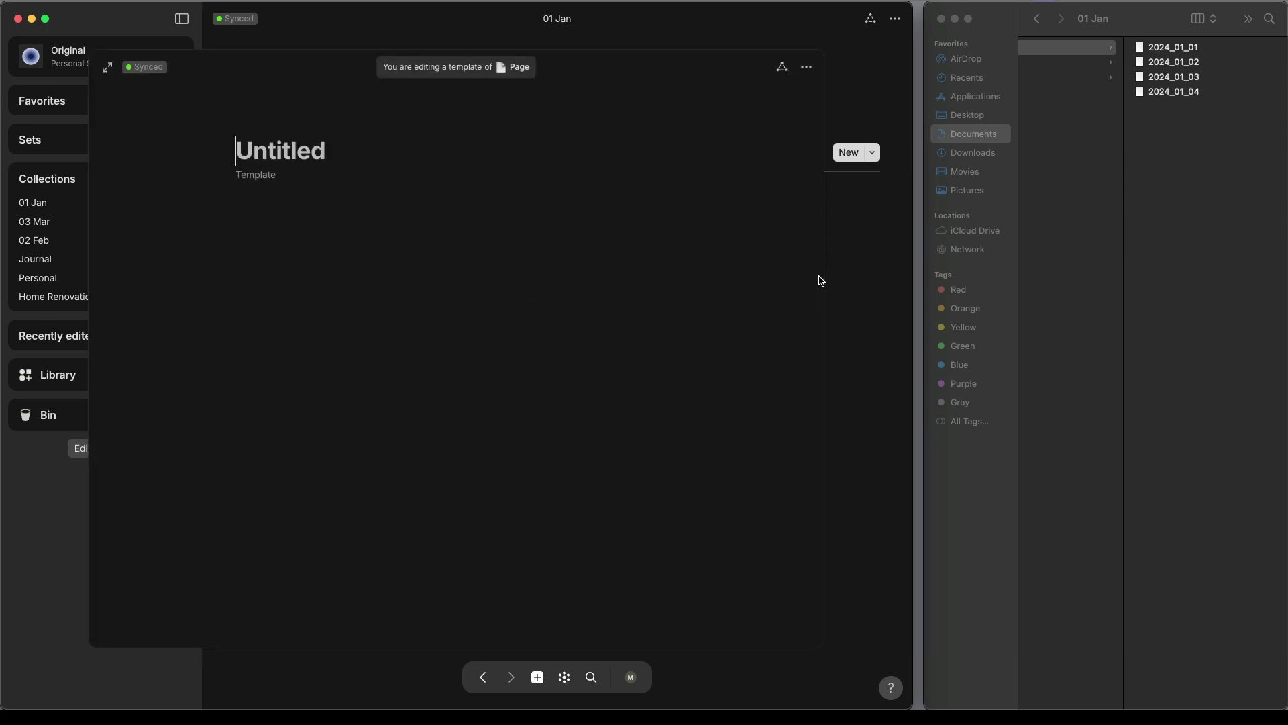
text(2024)
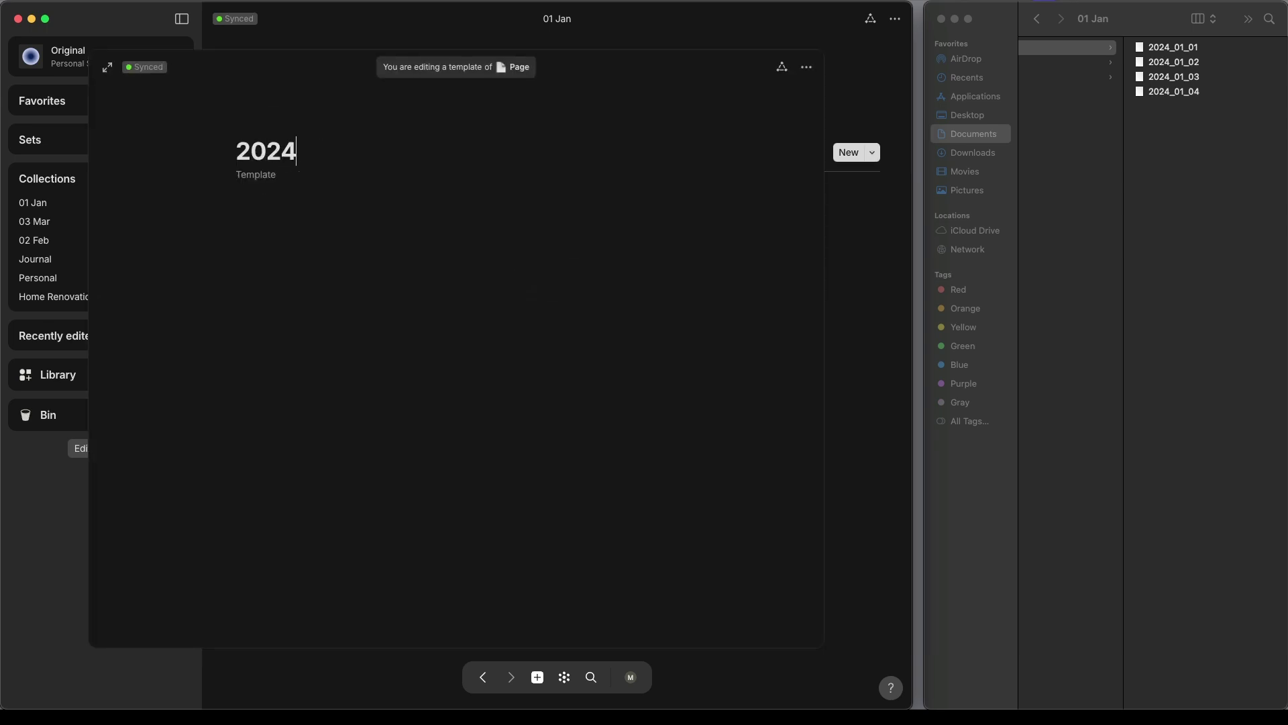
text(_-01-xx)
Add a "To Do" line to the template body and turn it into a heading.
click(436, 212)
text(To Do)
click(228, 212)
mouse_move(111, 361)
click(268, 352)
Add checkboxes "thing 1", "thing 2" and "thing 3" under To Do, followed by a line divider.
key(Return)
text(/checkbox)
key(Return)
text(thing 1)
key(Return)
text(thing 2 thing 3  /div)
key(Down)
key(Return)
Add a "Morning" heading below the divider and close that section with another line divider.
click(247, 316)
text(Morning)
click(228, 311)
mouse_move(188, 473)
click(267, 368)
text(/div)
key(Return)
Add an "Evening" heading with blank space below it and close the template.
text(Evening)
click(228, 397)
mouse_move(187, 550)
click(267, 454)
key(Return)
key(Return)
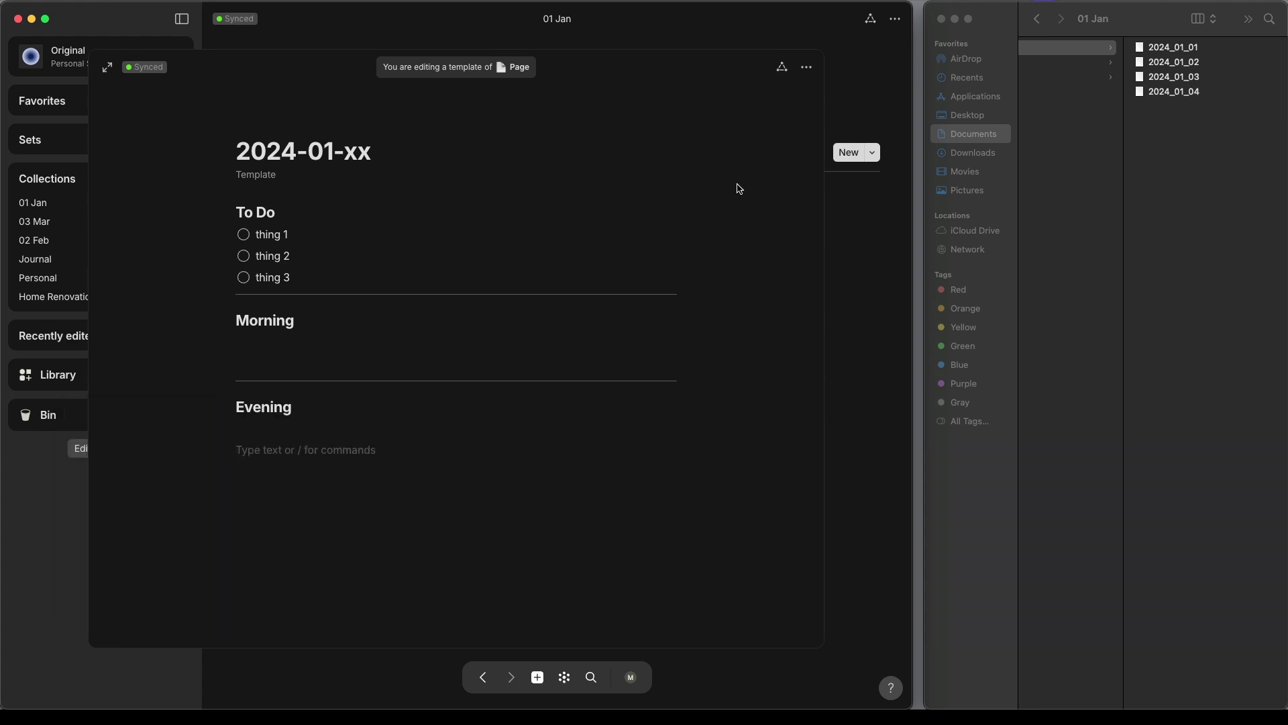
click(876, 81)
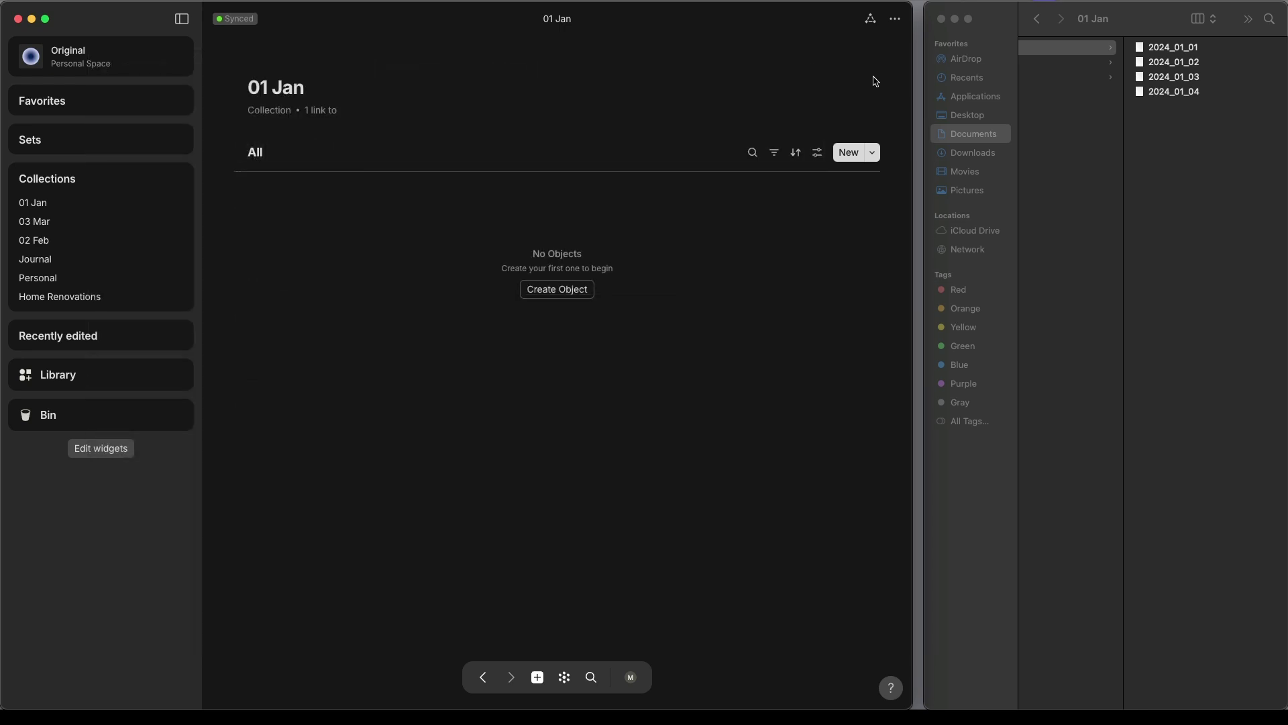
Make the 2024-01-xx template the default for the 01 Jan view.
click(873, 153)
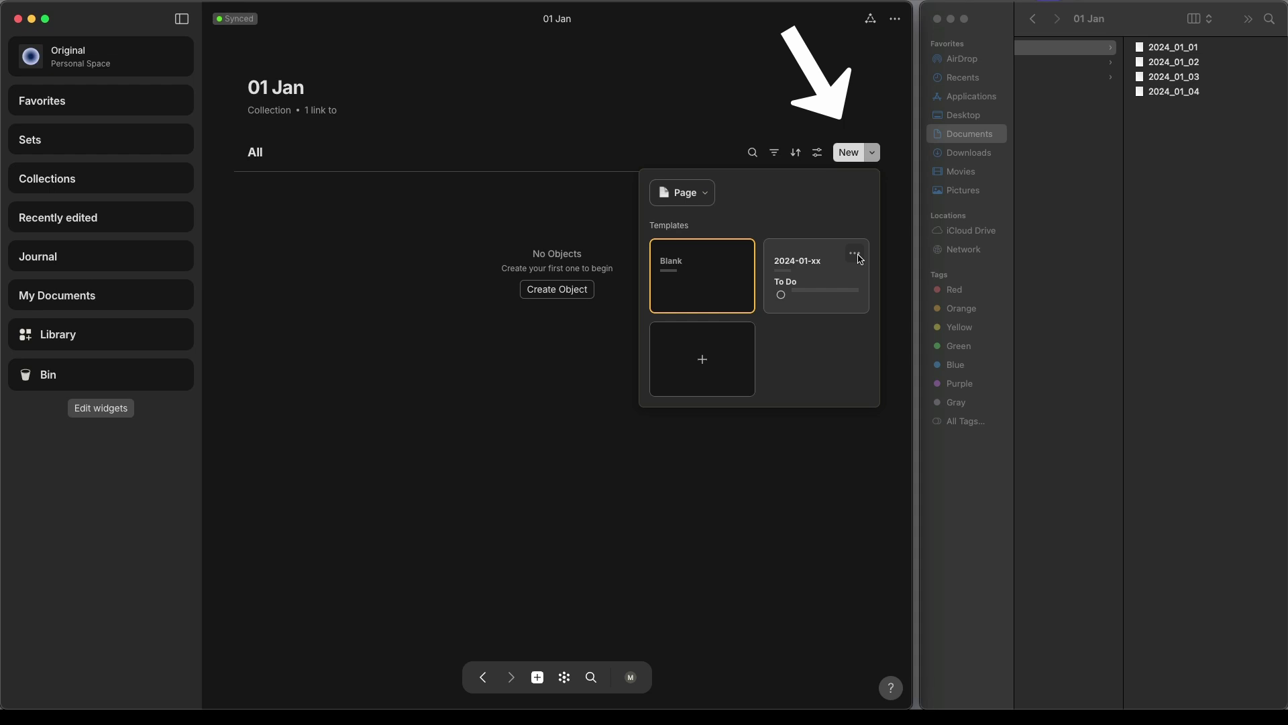
click(855, 255)
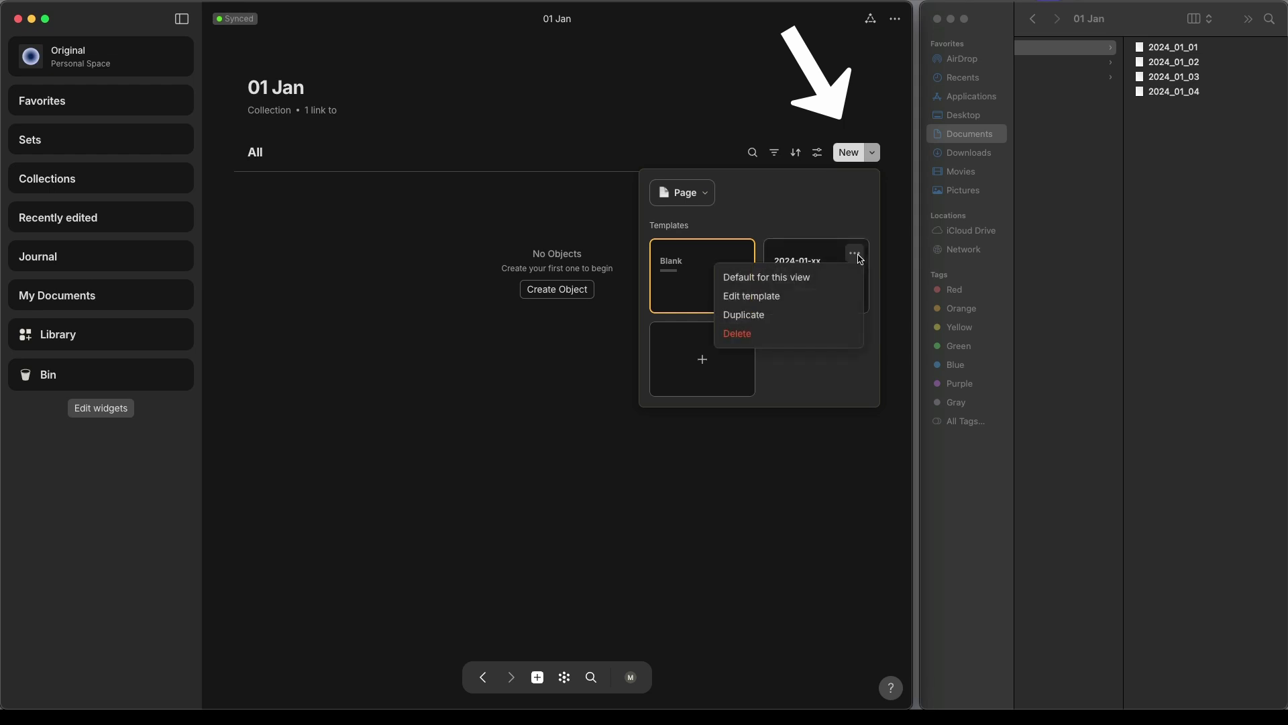
click(842, 281)
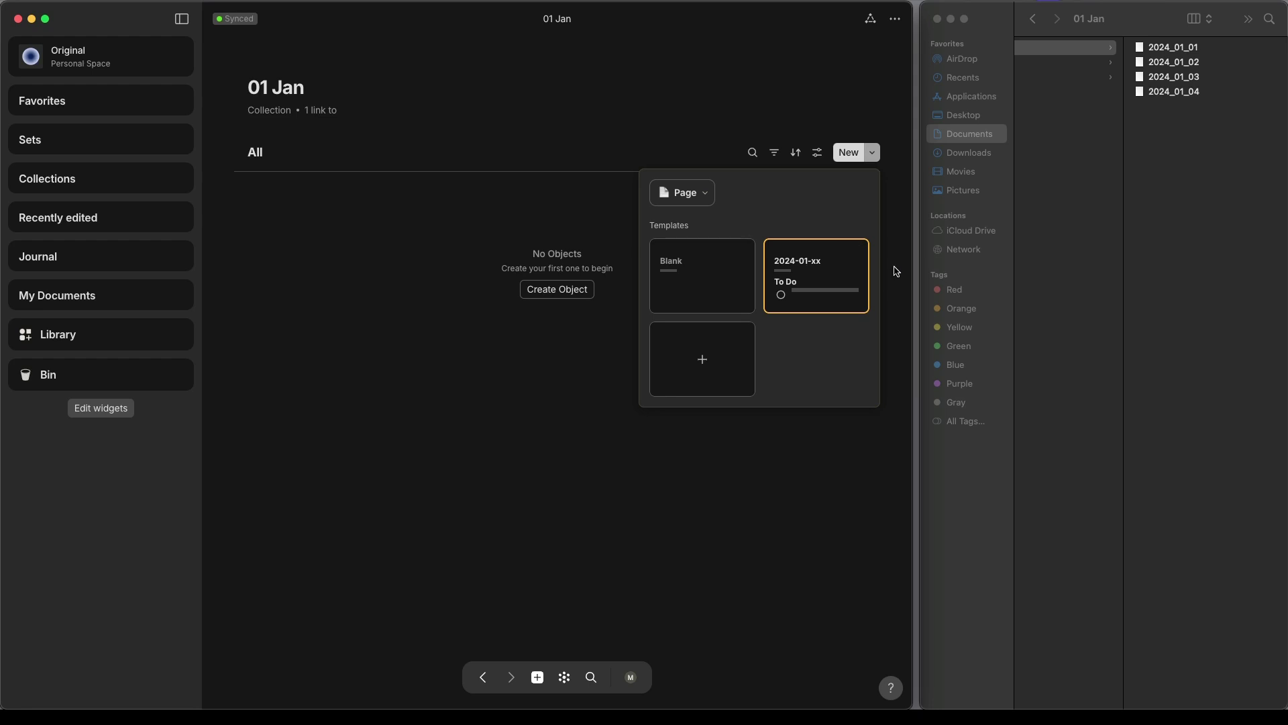
Create a page from the 2024-01-xx template named "2024-01-01" and preview its contents.
click(831, 281)
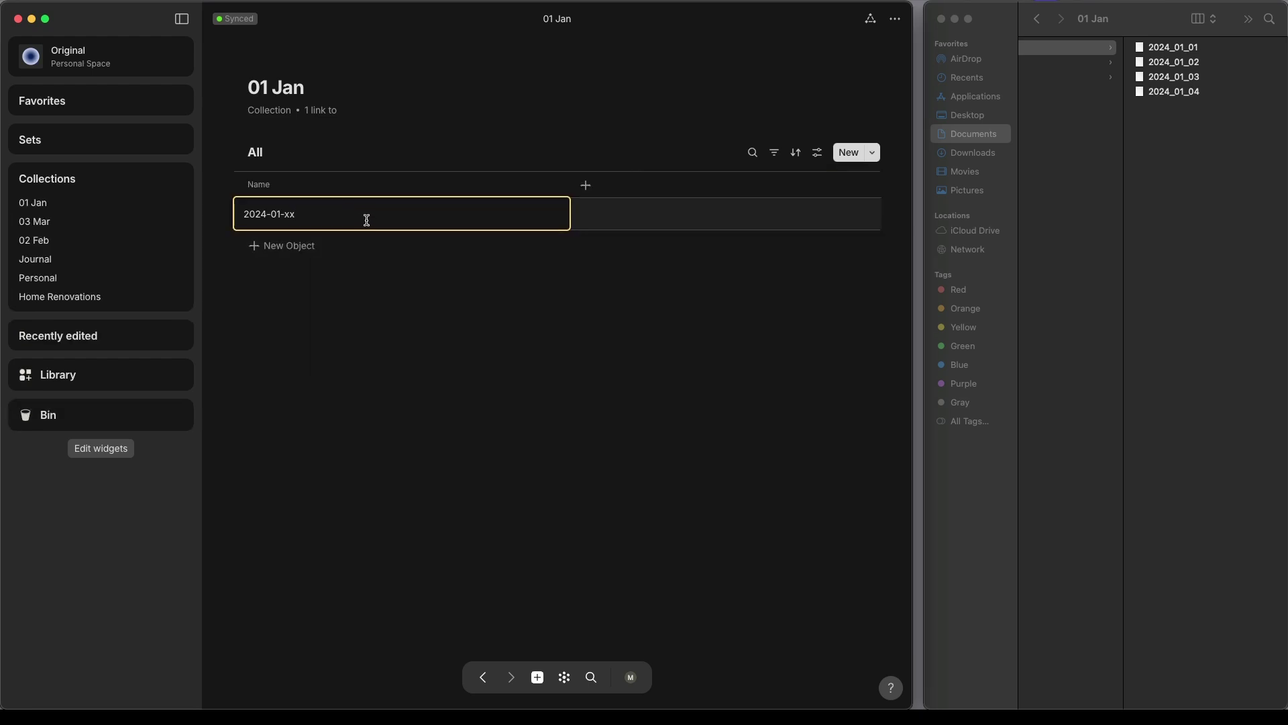
key(BackSpace)
key(BackSpace)
text(01)
key(Return)
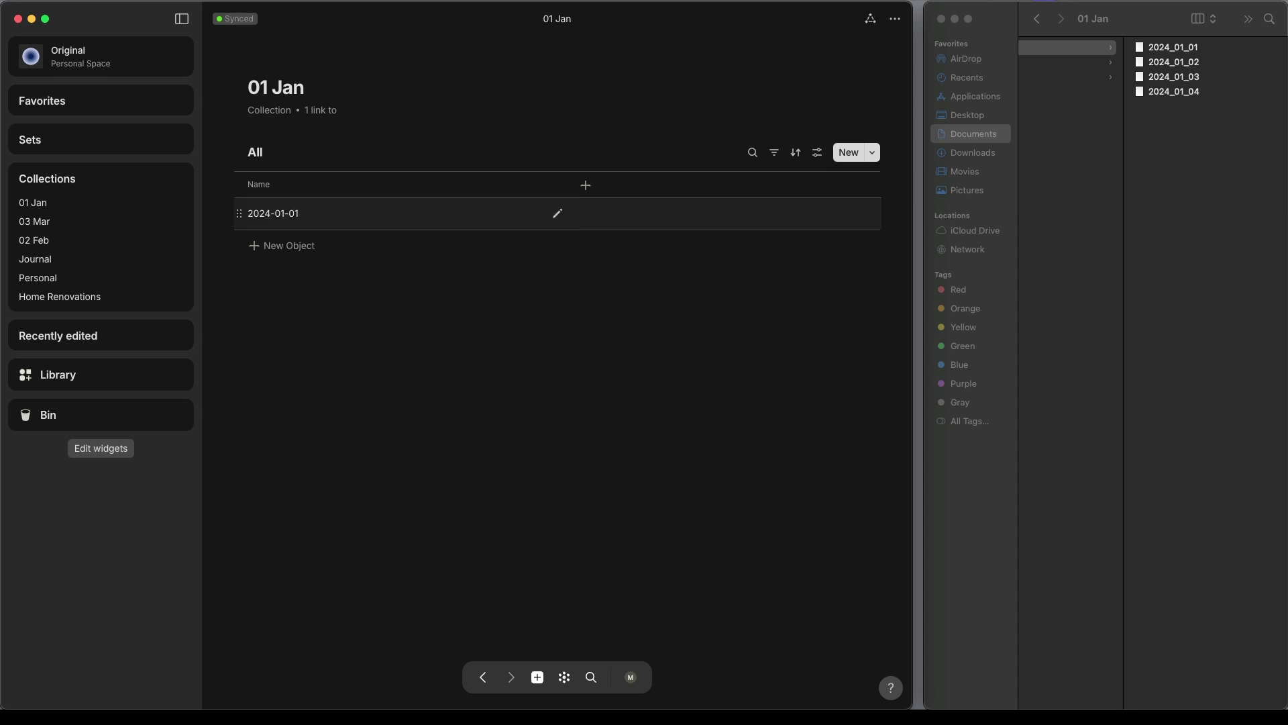
click(356, 217)
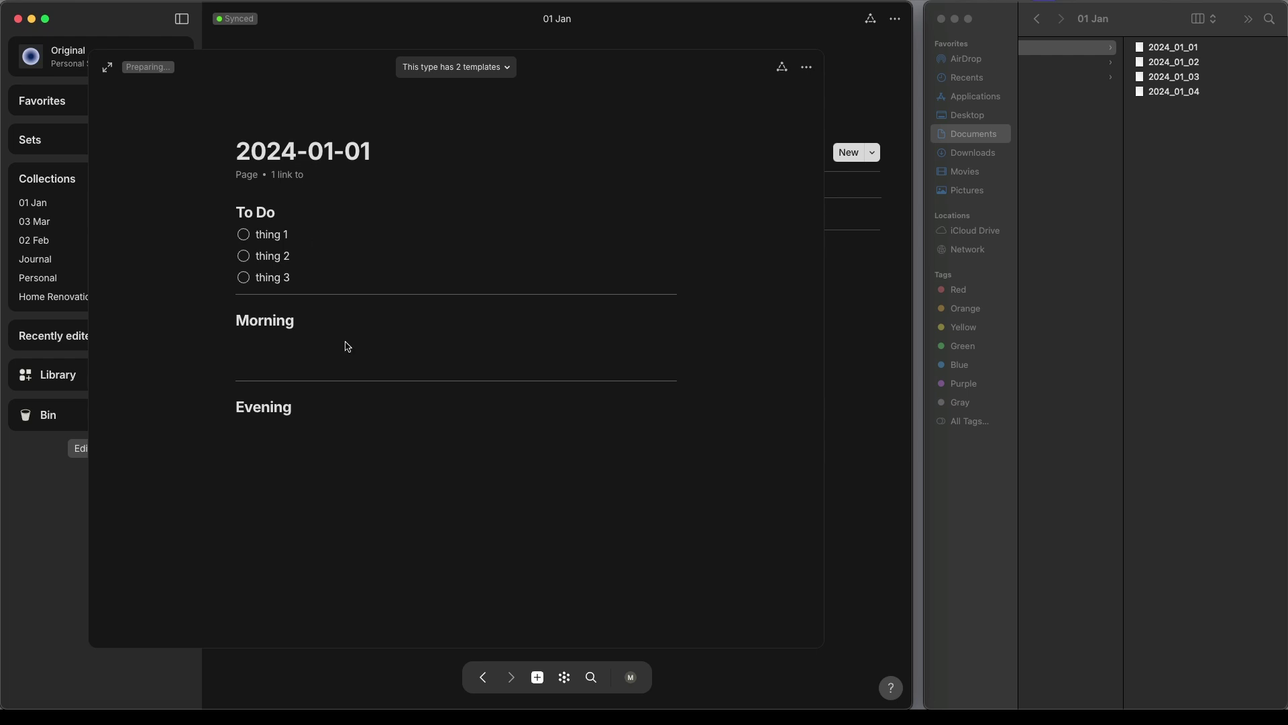
click(887, 300)
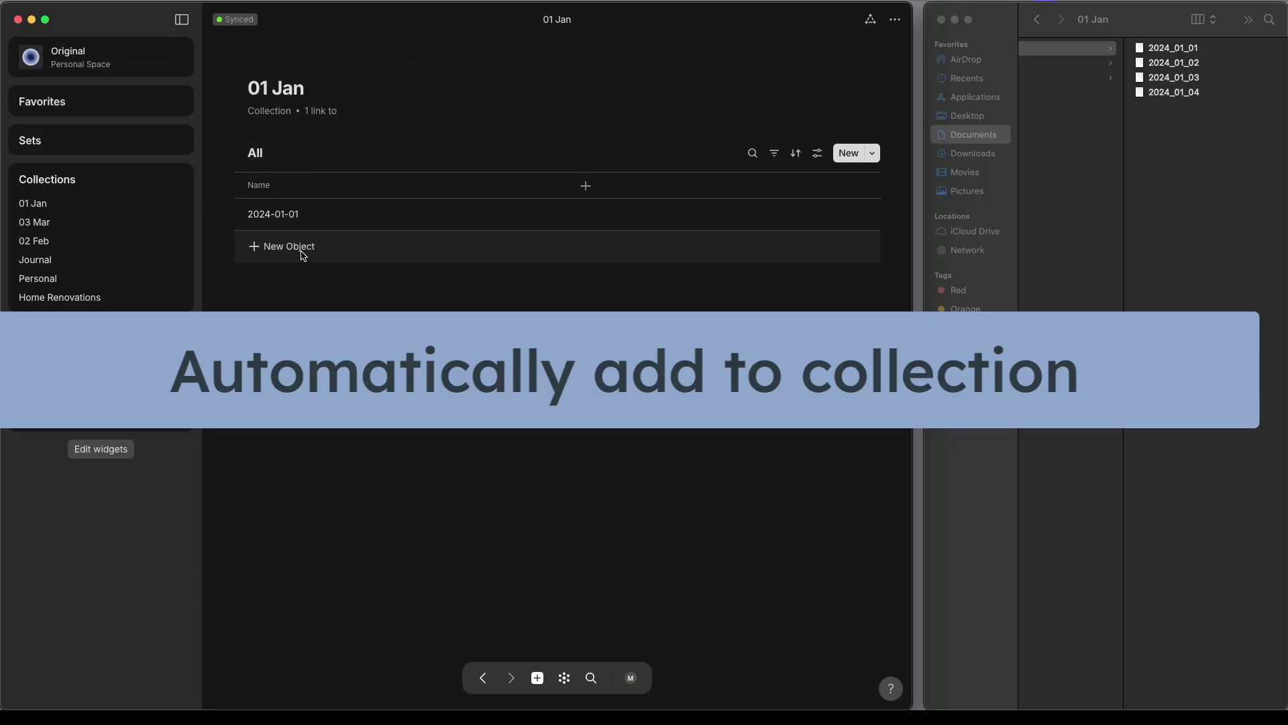
Add a second page named "2024-01-02" to the 01 Jan collection.
click(303, 254)
key(BackSpace)
text(024-01-02)
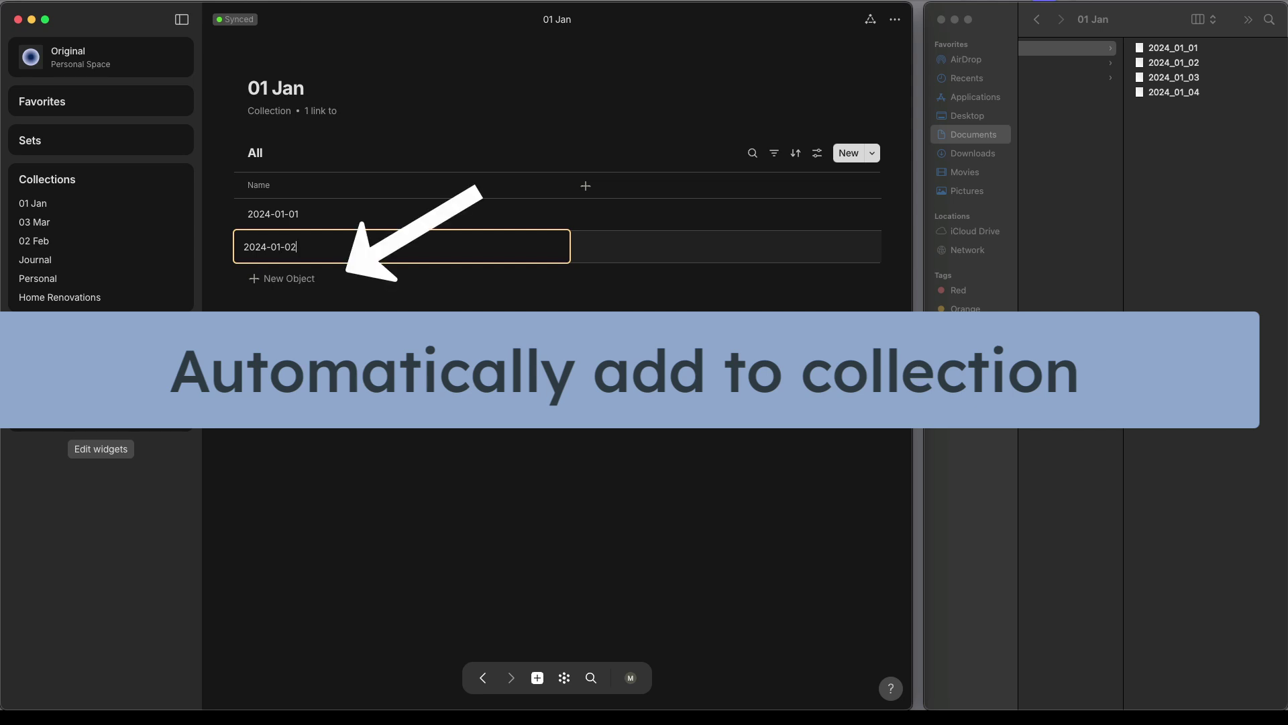
key(Return)
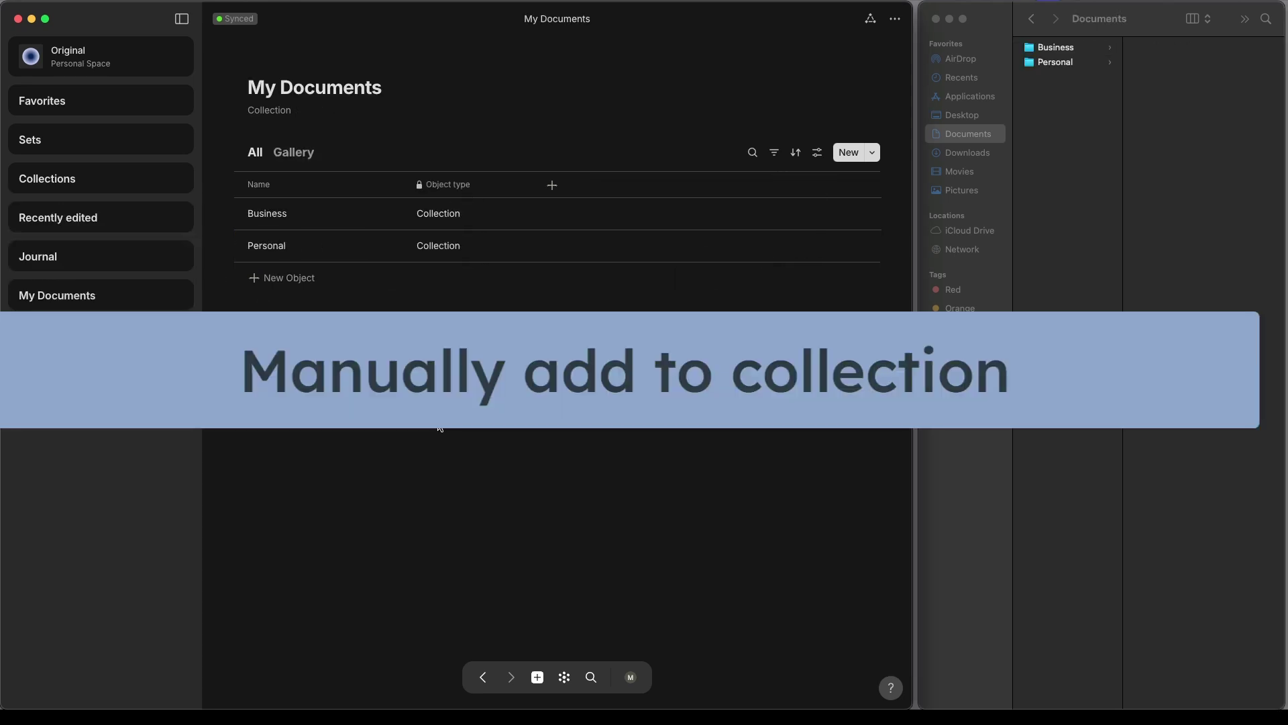
Create a new standalone object, change its type to Page and title it "Kitchen renovation".
click(538, 678)
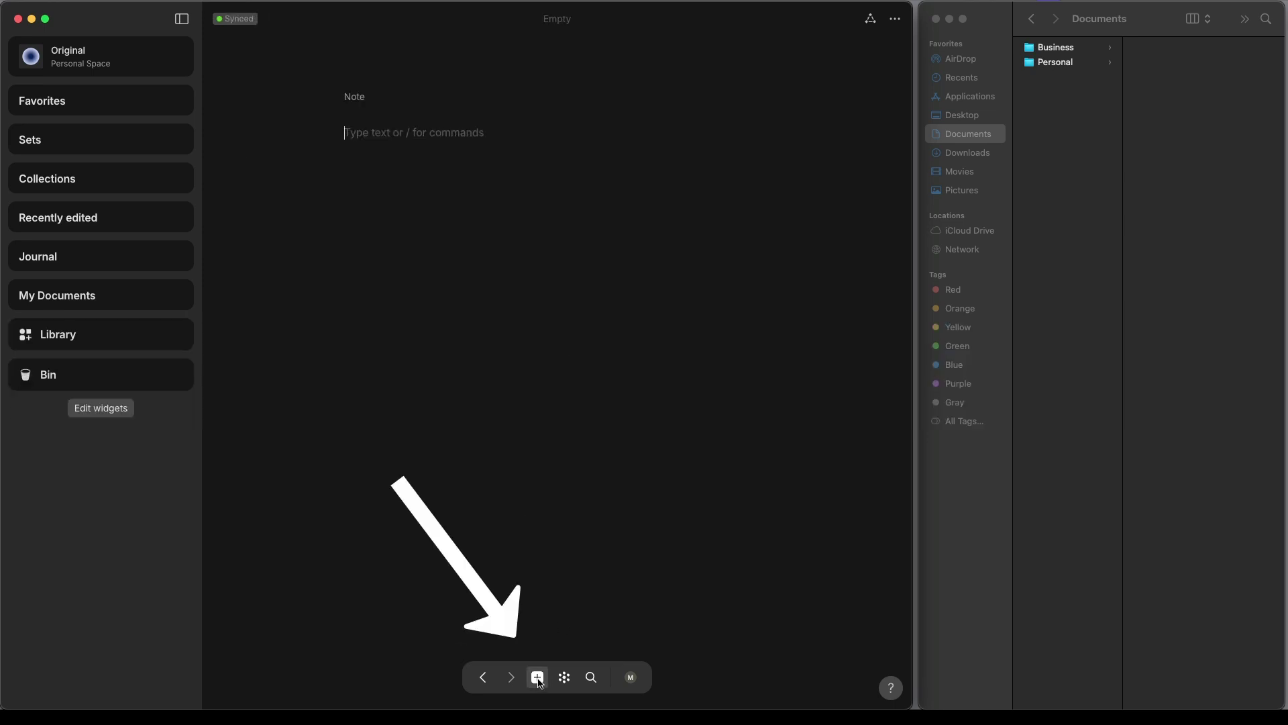
click(361, 99)
mouse_move(383, 144)
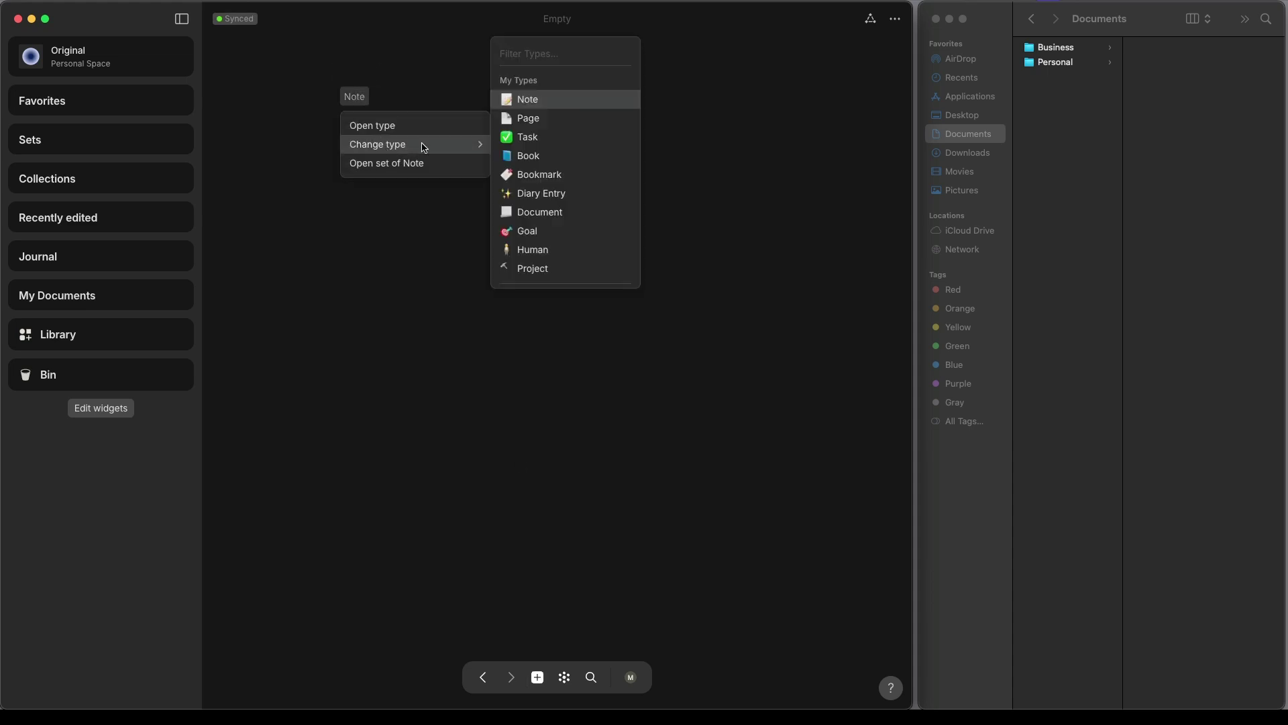
click(528, 118)
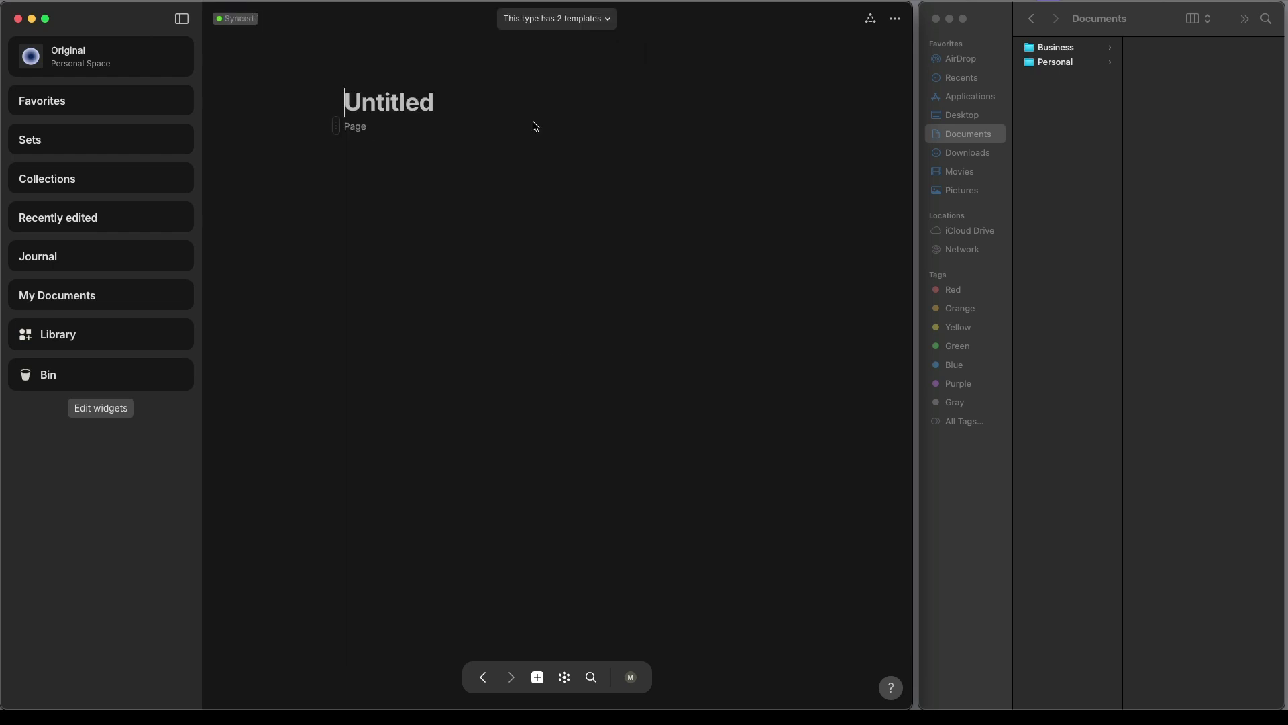
text(Kitchen renovation)
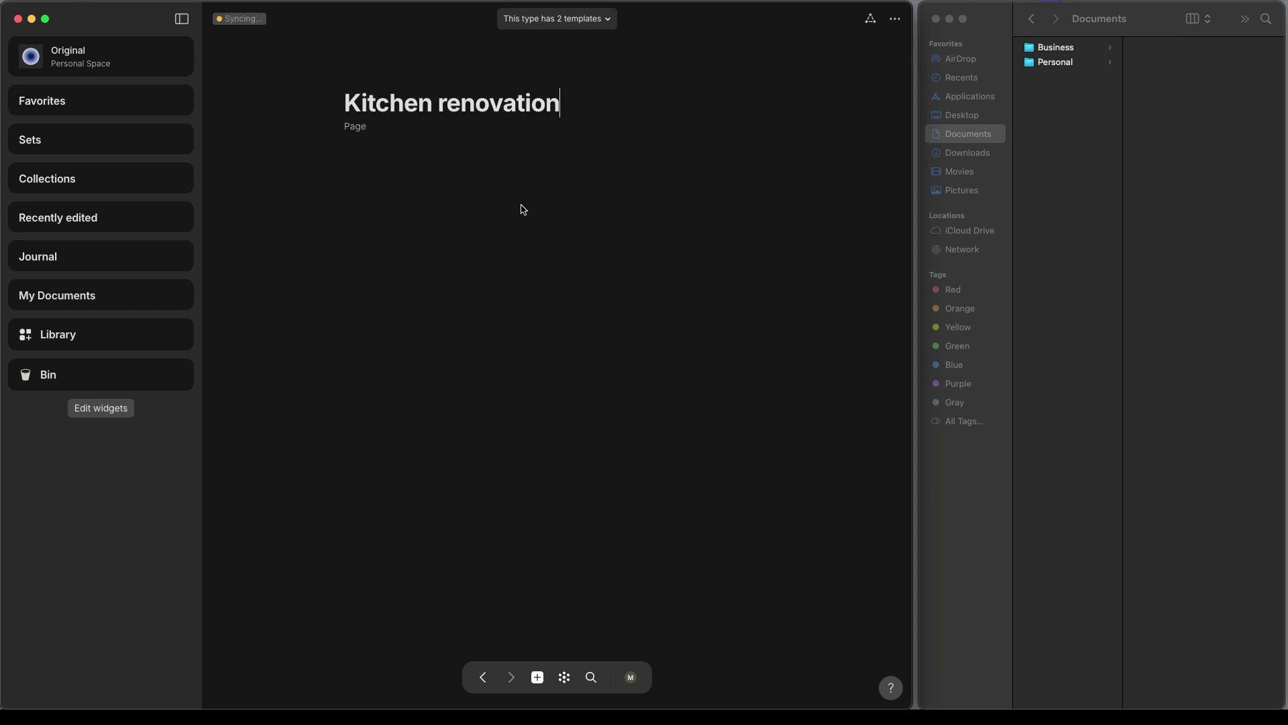
key(Return)
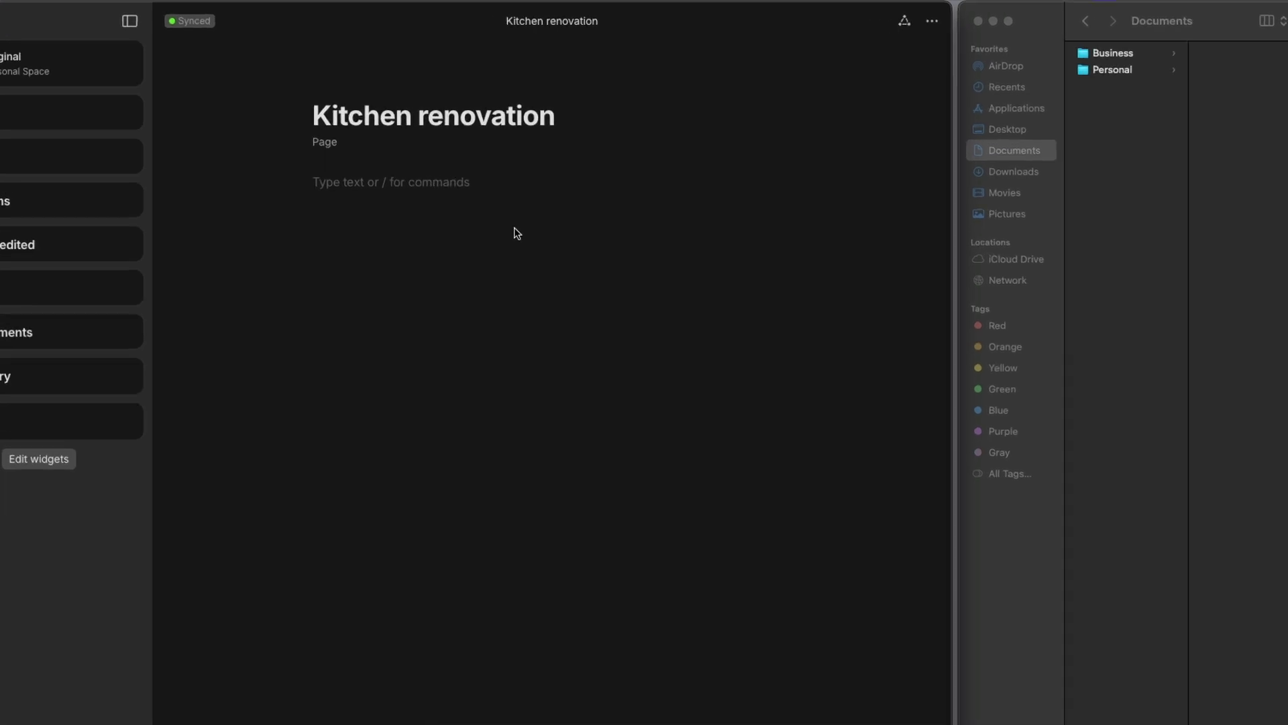
Link the Kitchen renovation page to the Home Renovations collection.
click(1197, 42)
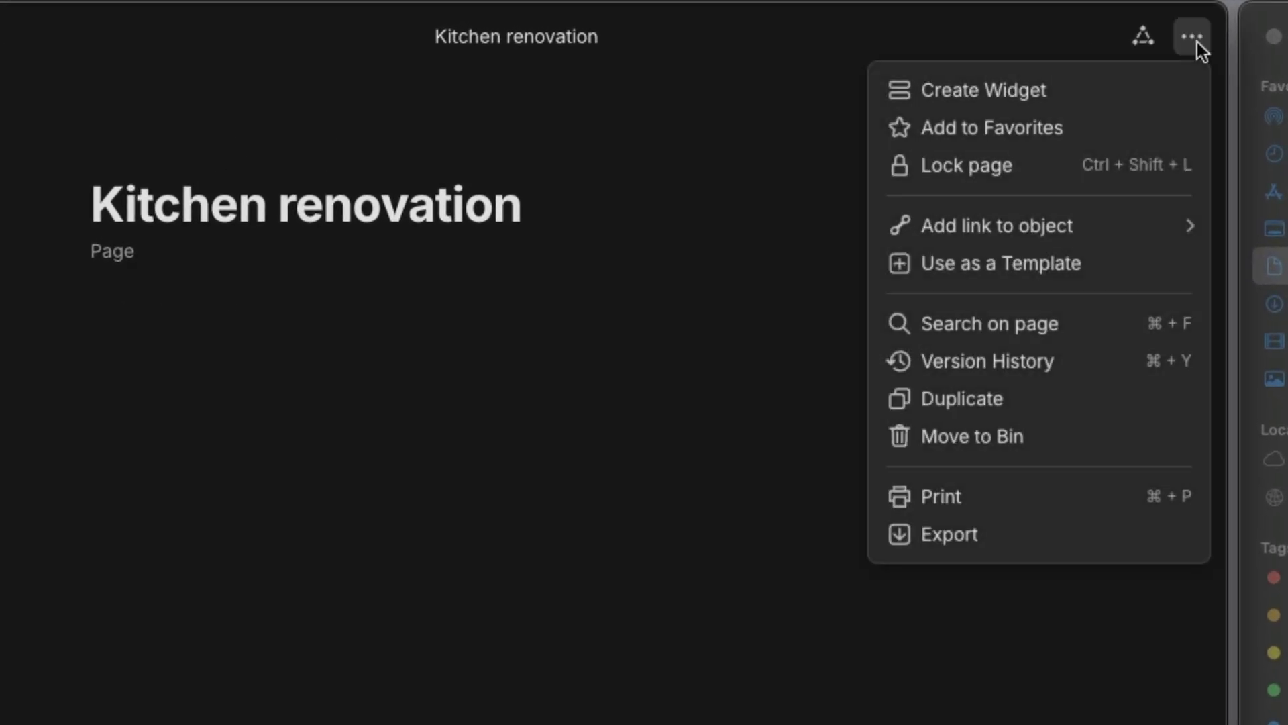
mouse_move(1034, 208)
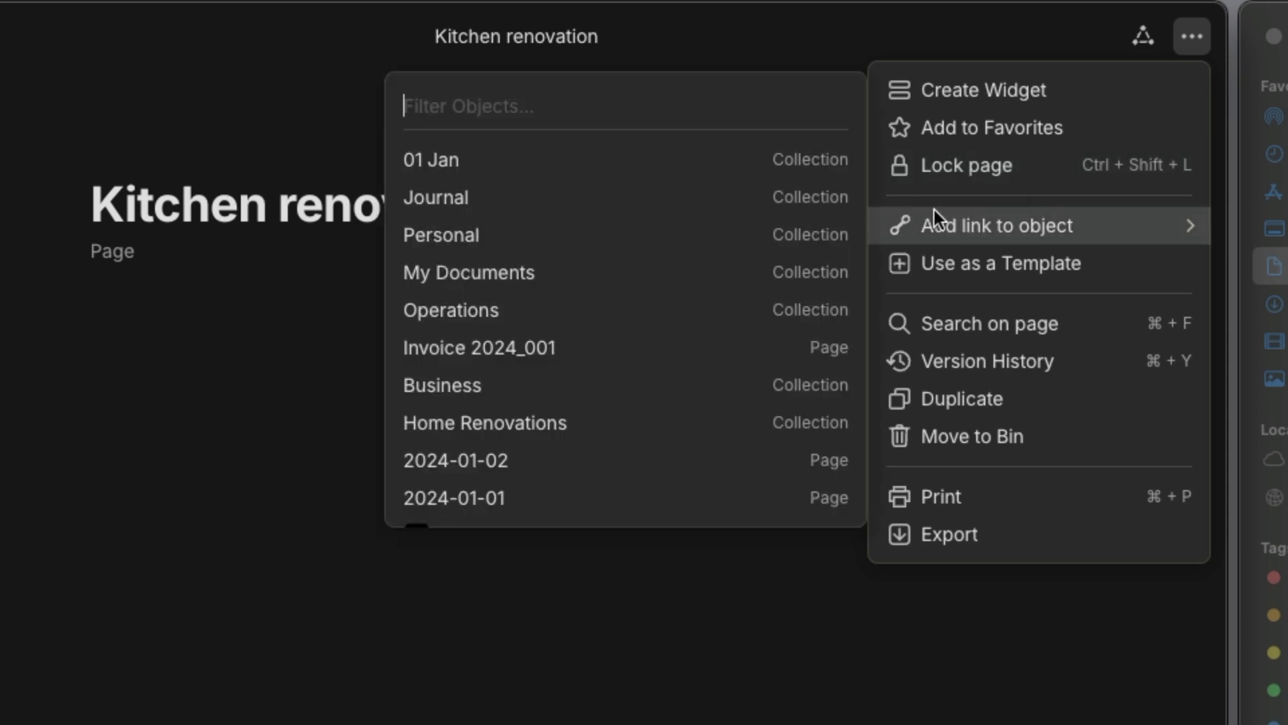
text(H)
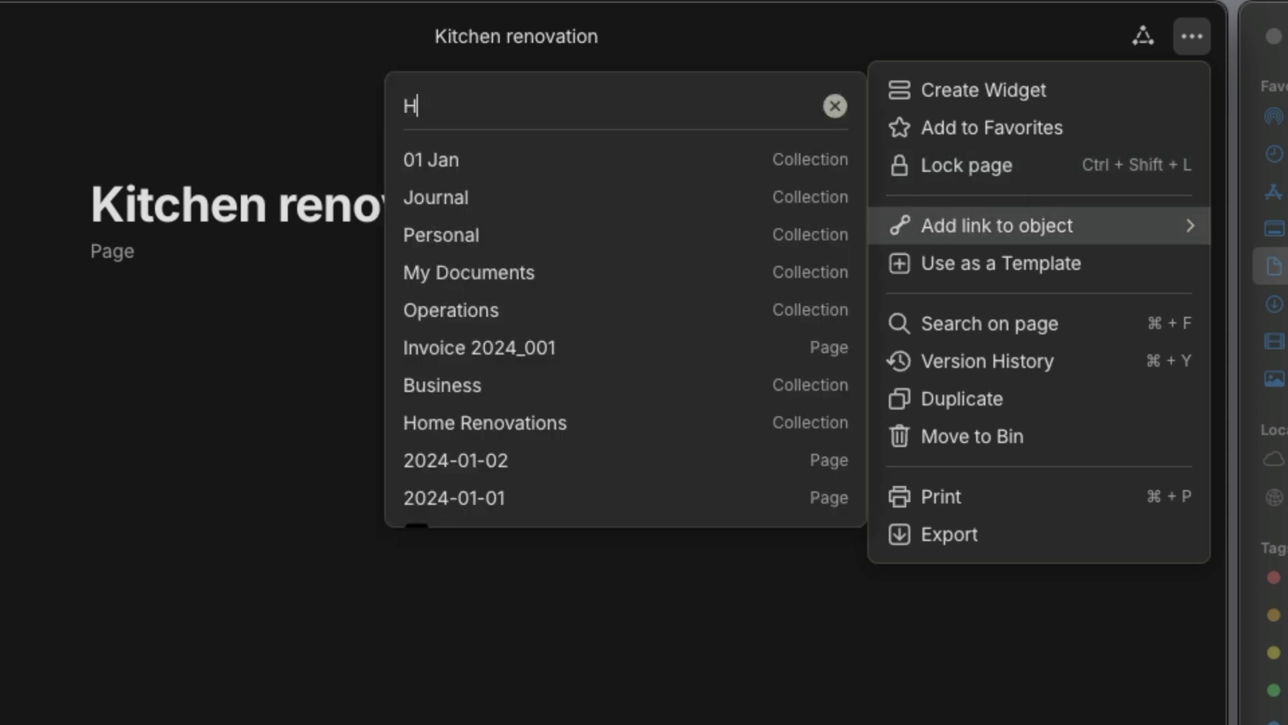
text(ome Renovations)
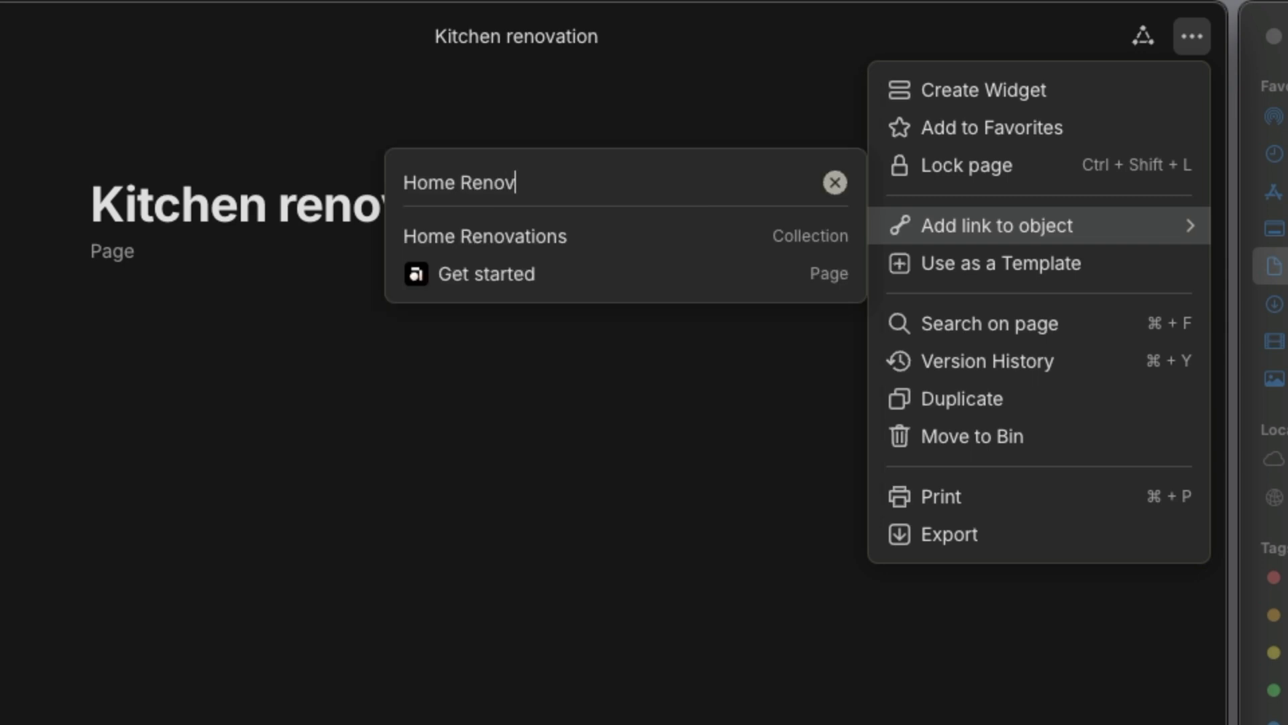
key(Down)
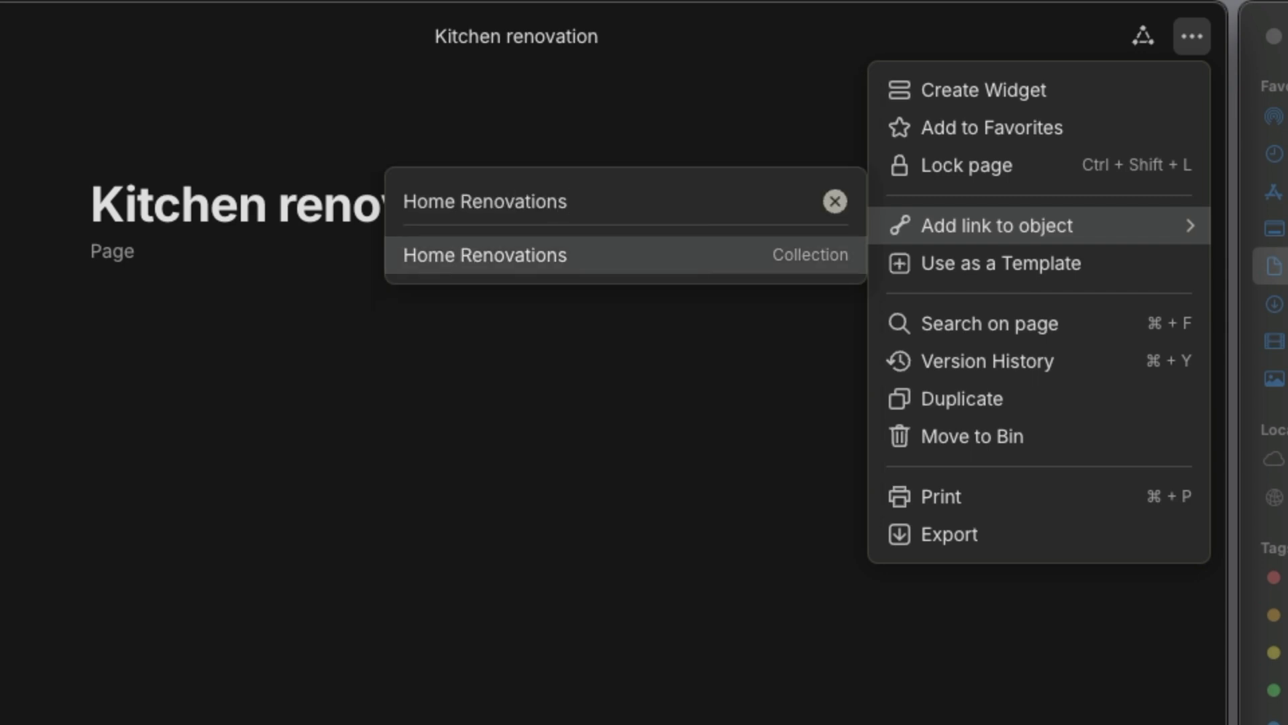
key(Return)
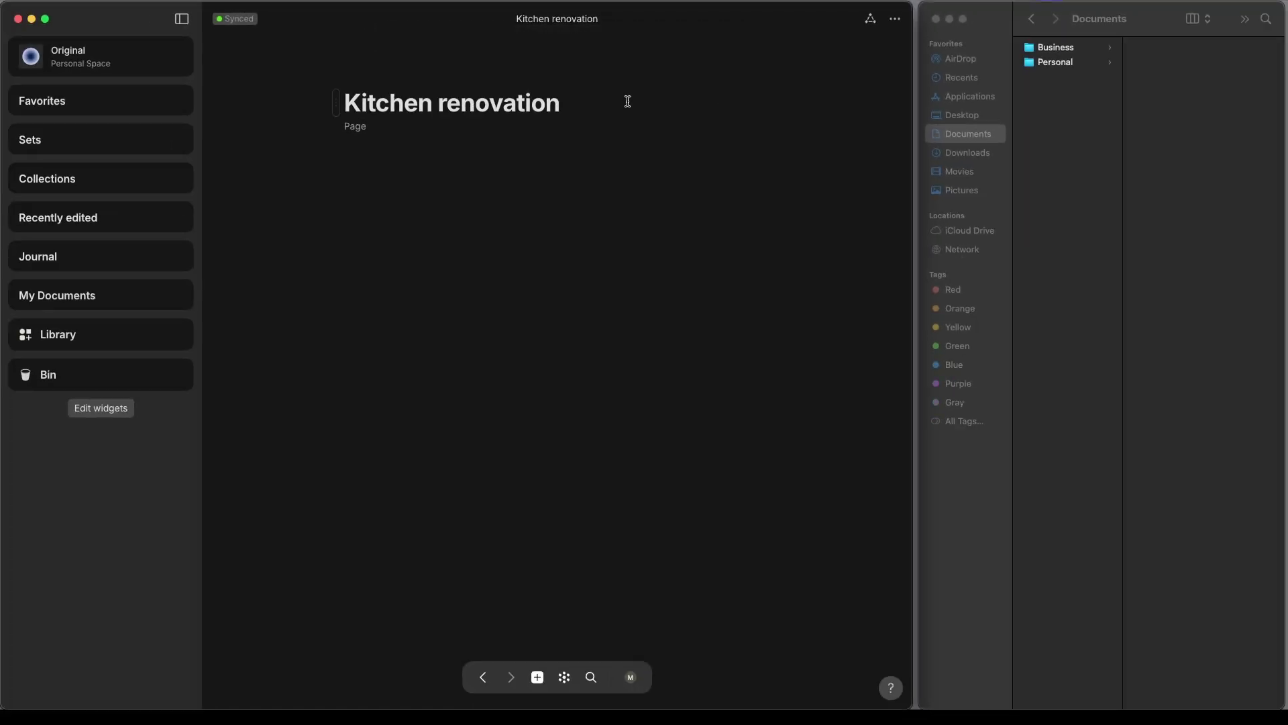
Open the Home Renovations collection through My Documents and Personal to check its contents.
click(37, 297)
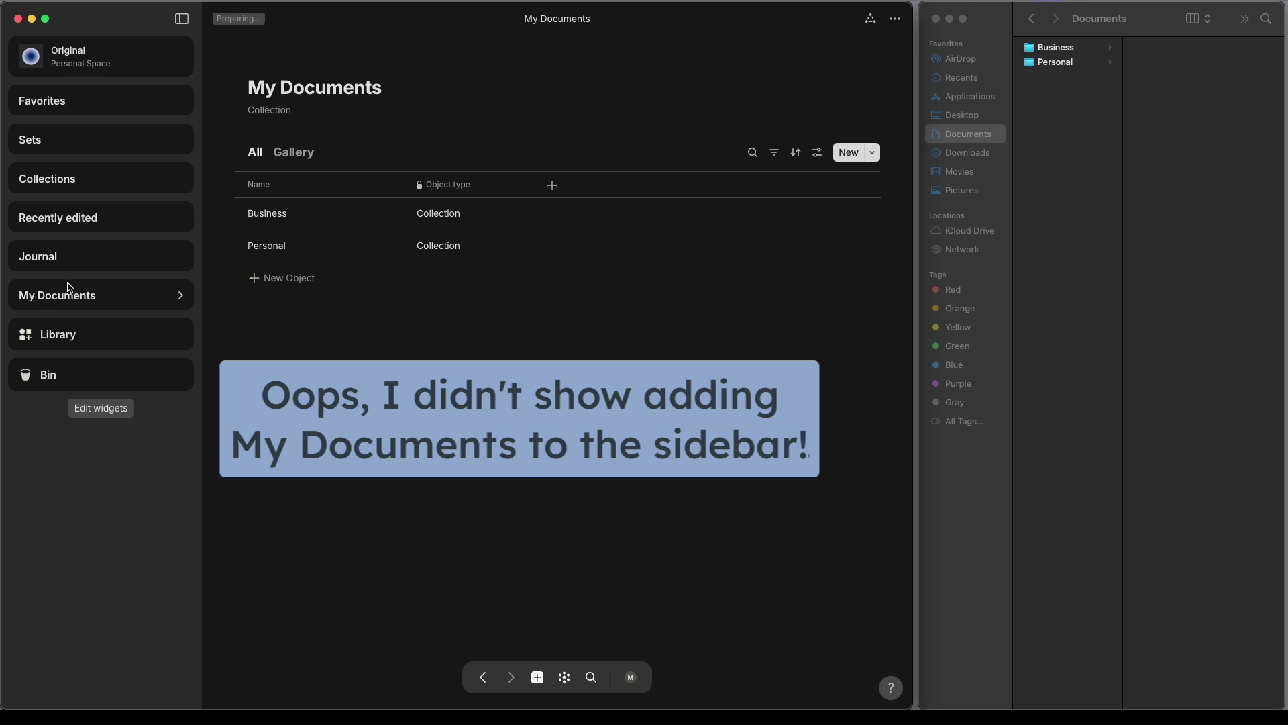
click(246, 247)
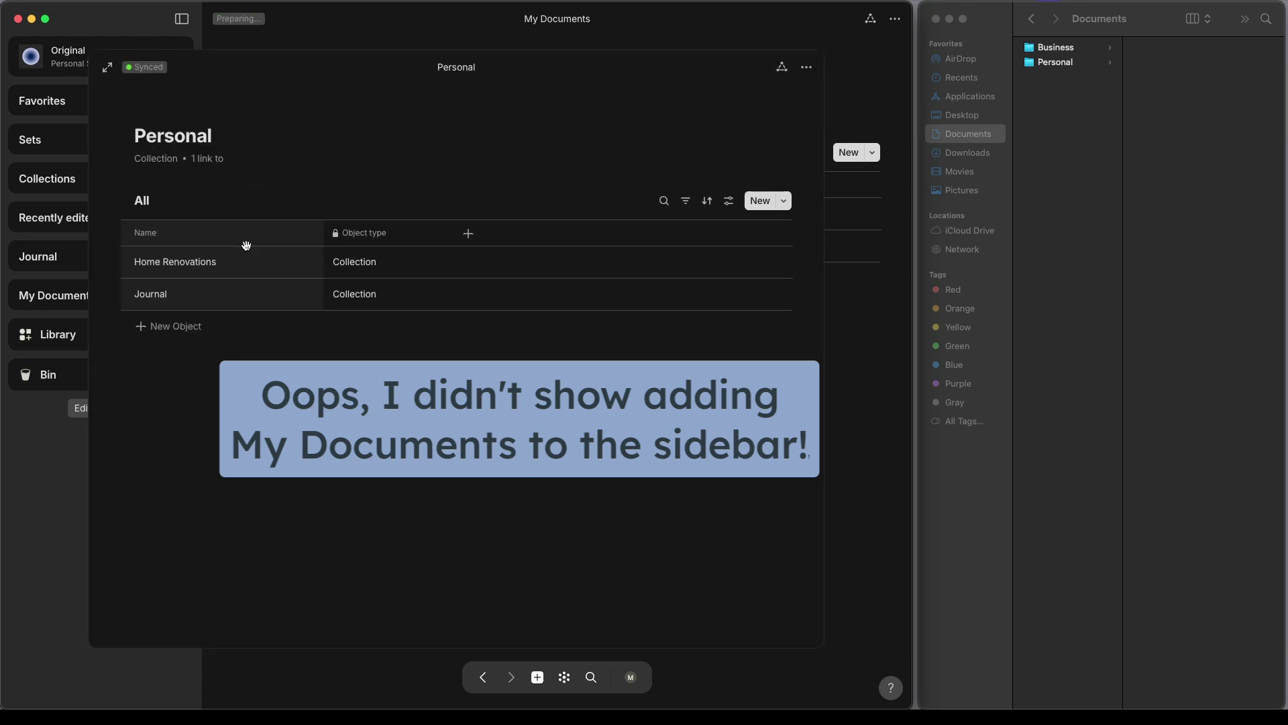
click(188, 266)
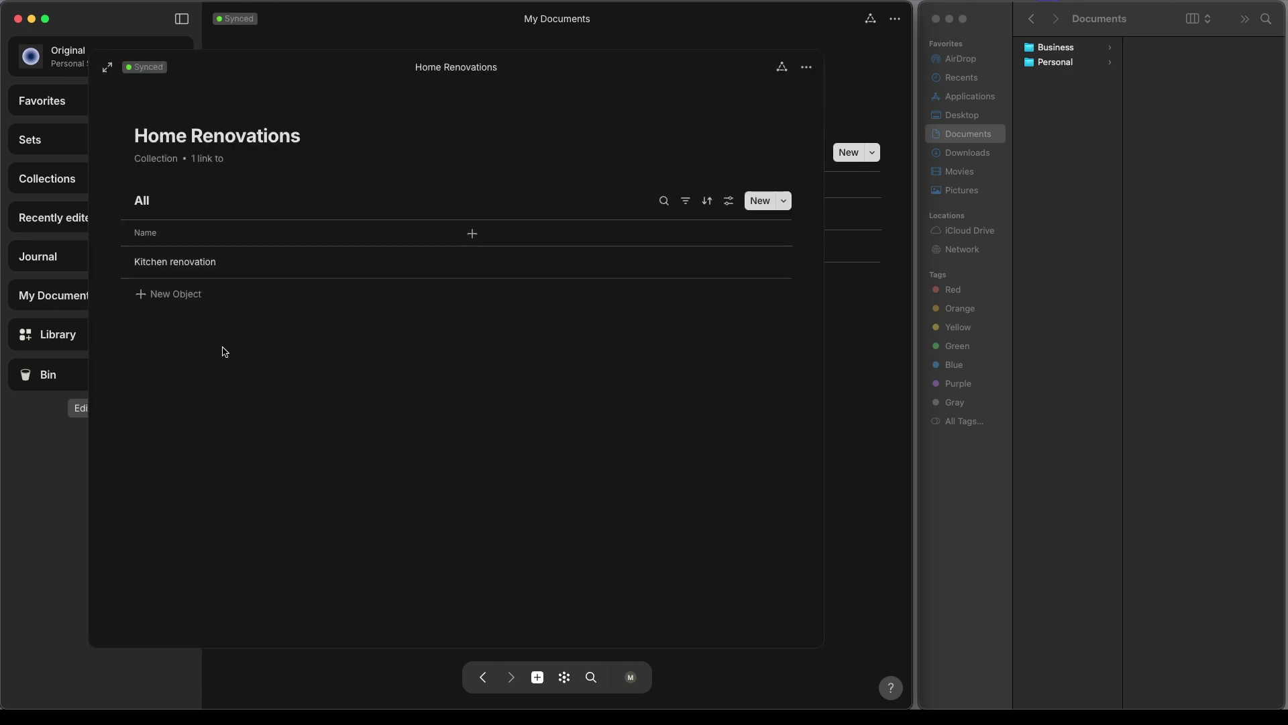